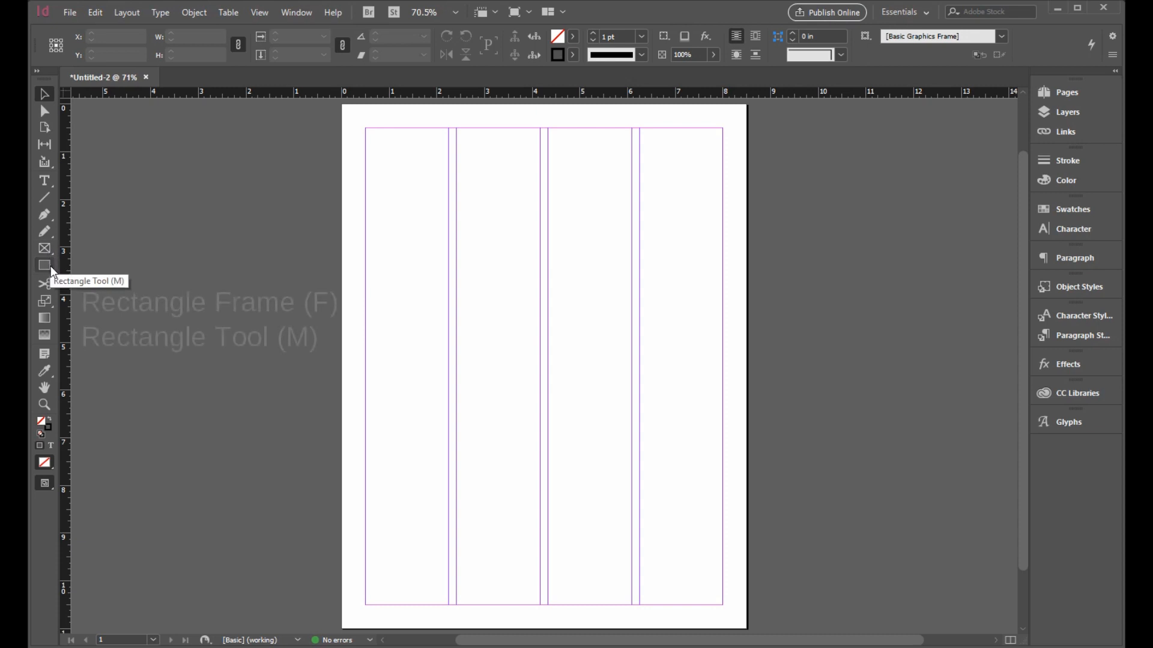
# - Draw a rectangle frame about 4.1 by 2.5 in across the left columns and a rectangle about 4.1 by 2.32 in below it
pyautogui.click(50, 250)
pyautogui.moveTo(374, 247); pyautogui.dragTo(569, 366)
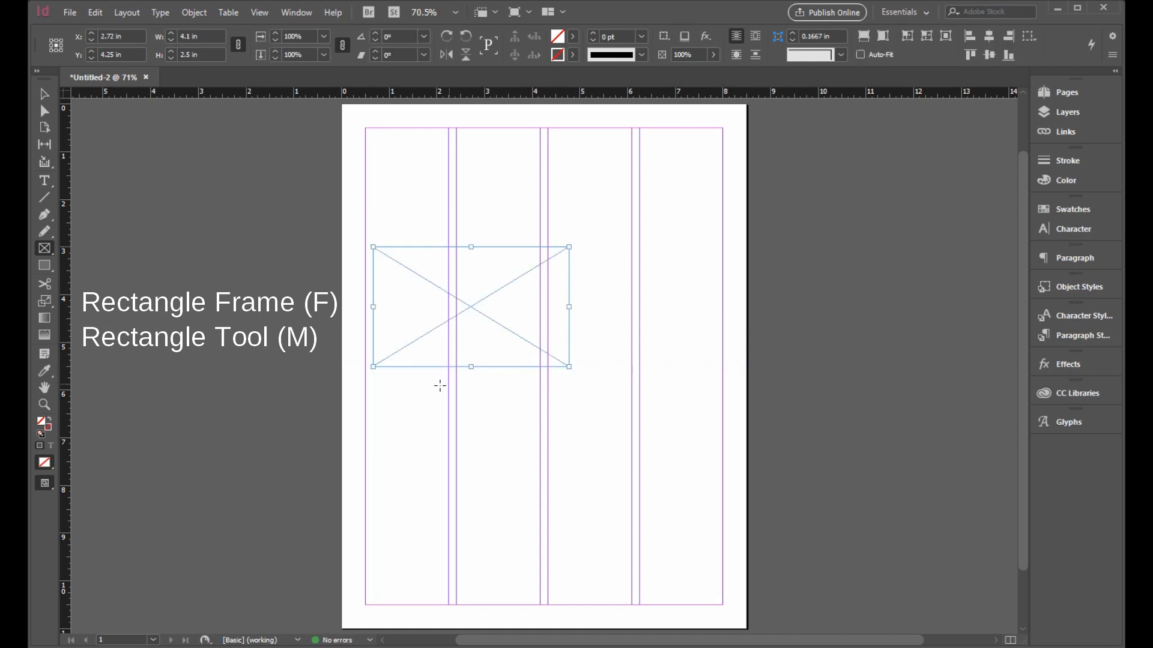
pyautogui.press('m')
pyautogui.moveTo(374, 379); pyautogui.dragTo(573, 487)
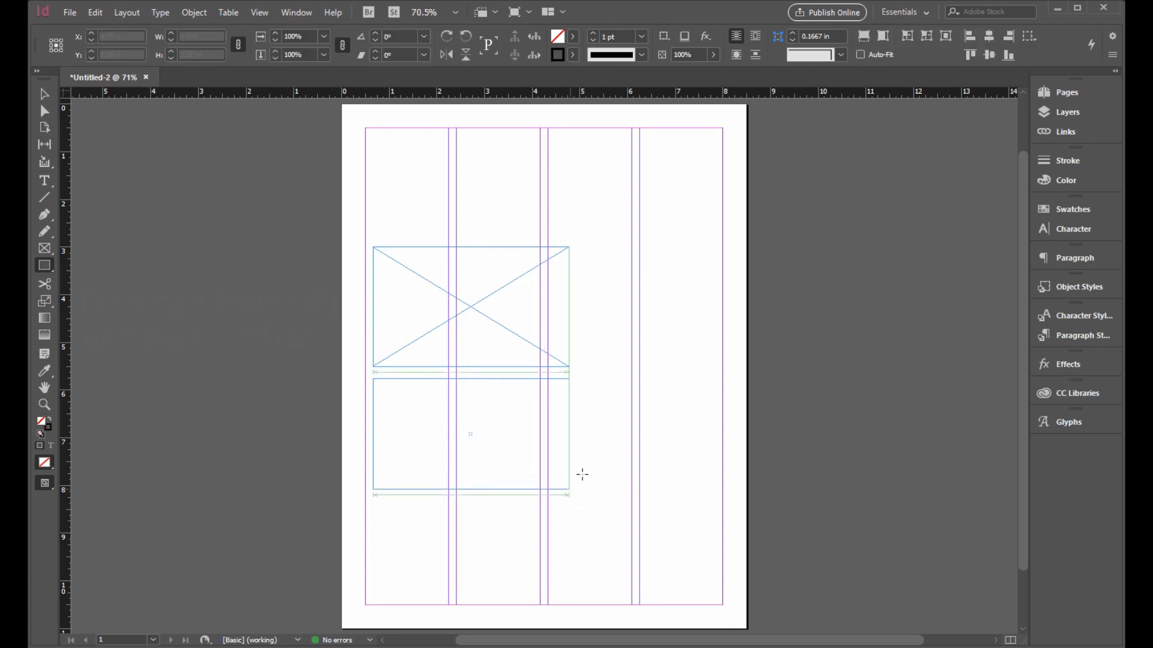
pyautogui.press('v')
pyautogui.click(596, 467)
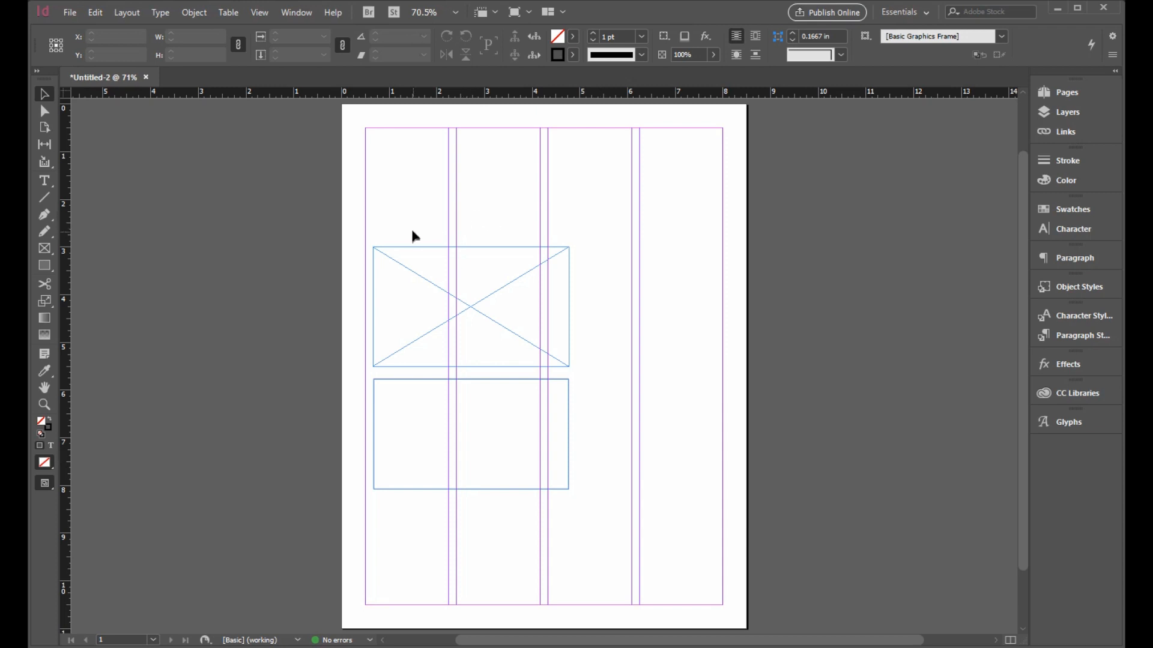
# - Preview the page without guides and frame edges, return to the normal view and select the lower rectangle
pyautogui.press('w')
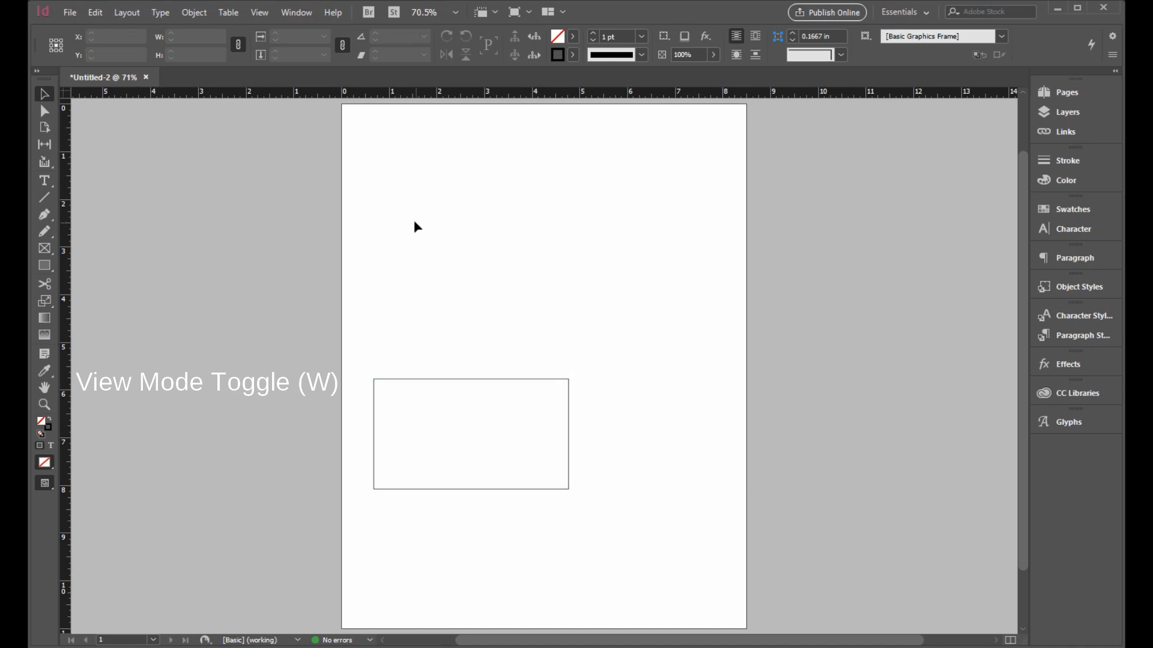
pyautogui.press('w')
pyautogui.moveTo(360, 408); pyautogui.dragTo(403, 430)
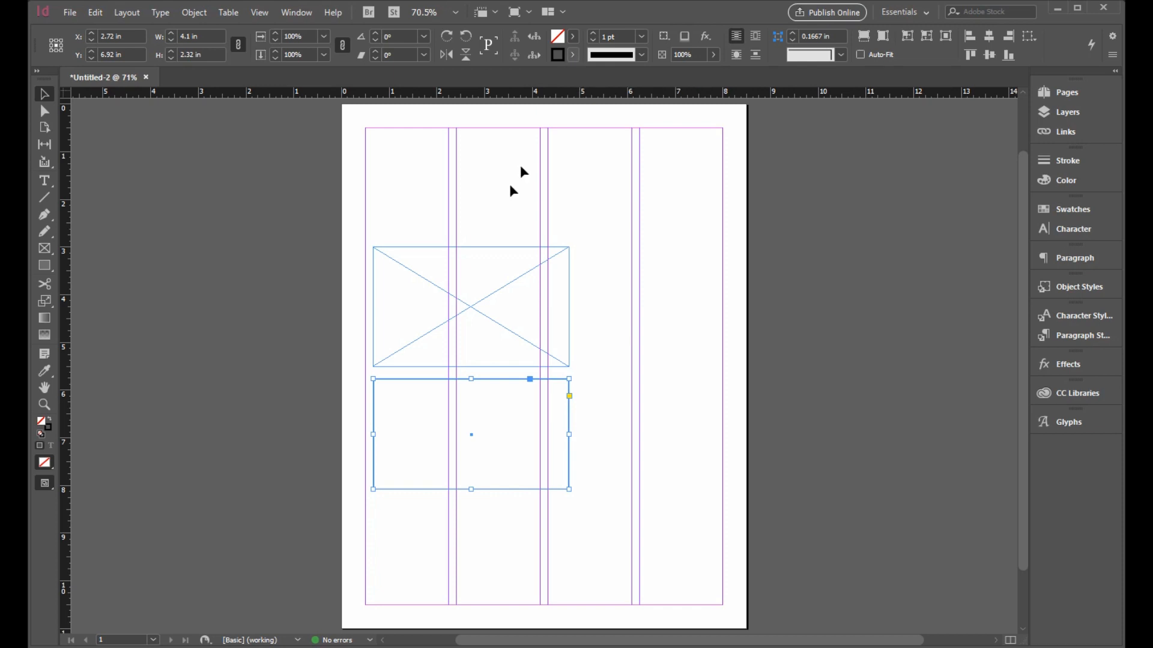
# - Draw a rectangle frame about 3.1 by 0.8 in above the large frame and deselect it
pyautogui.press('f')
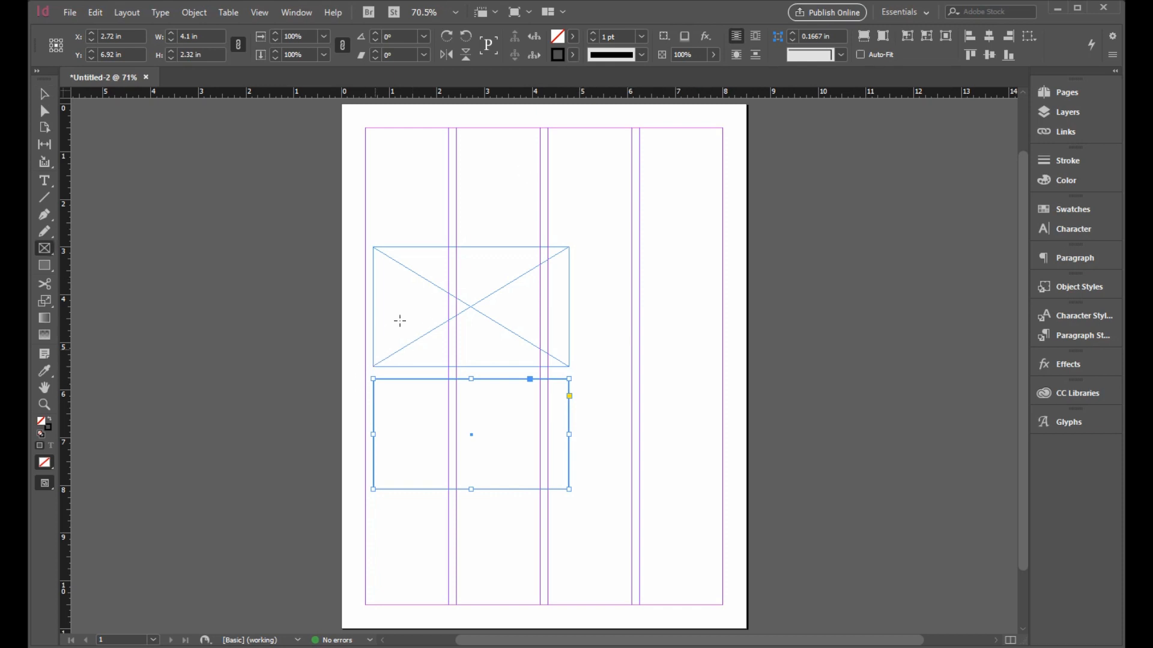
pyautogui.moveTo(373, 178); pyautogui.dragTo(521, 217)
pyautogui.press('v')
pyautogui.click(542, 217)
# - Check how the three shapes appear in the preview mode and switch back to the normal view
pyautogui.press('w')
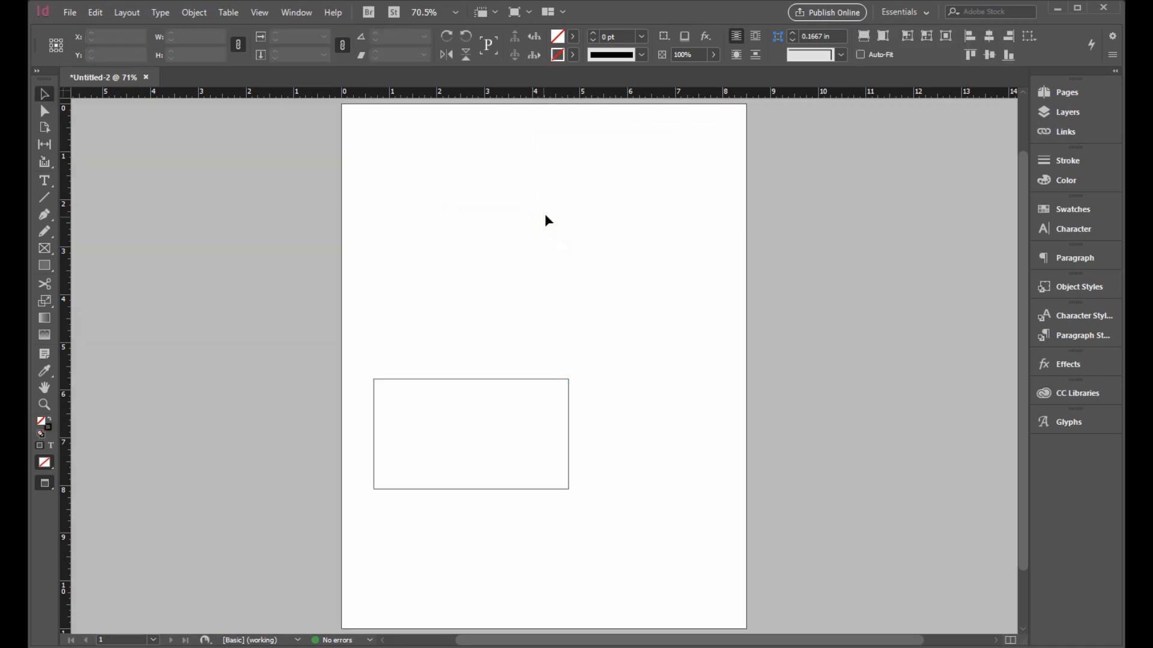
pyautogui.press('w')
pyautogui.press('w')
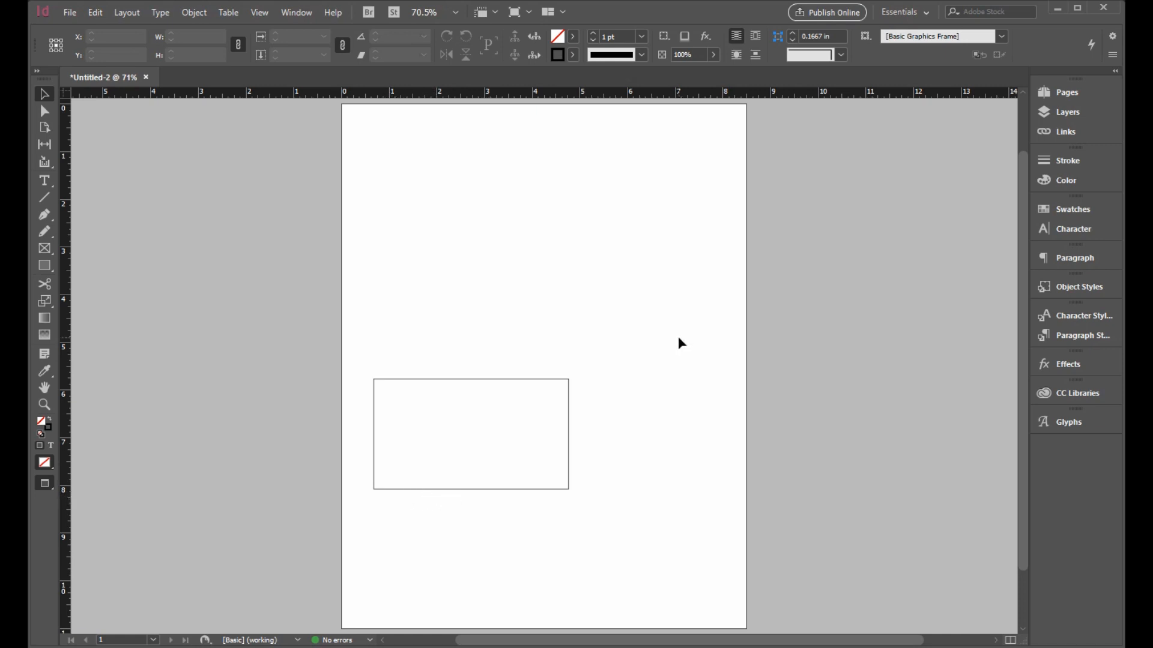
pyautogui.press('w')
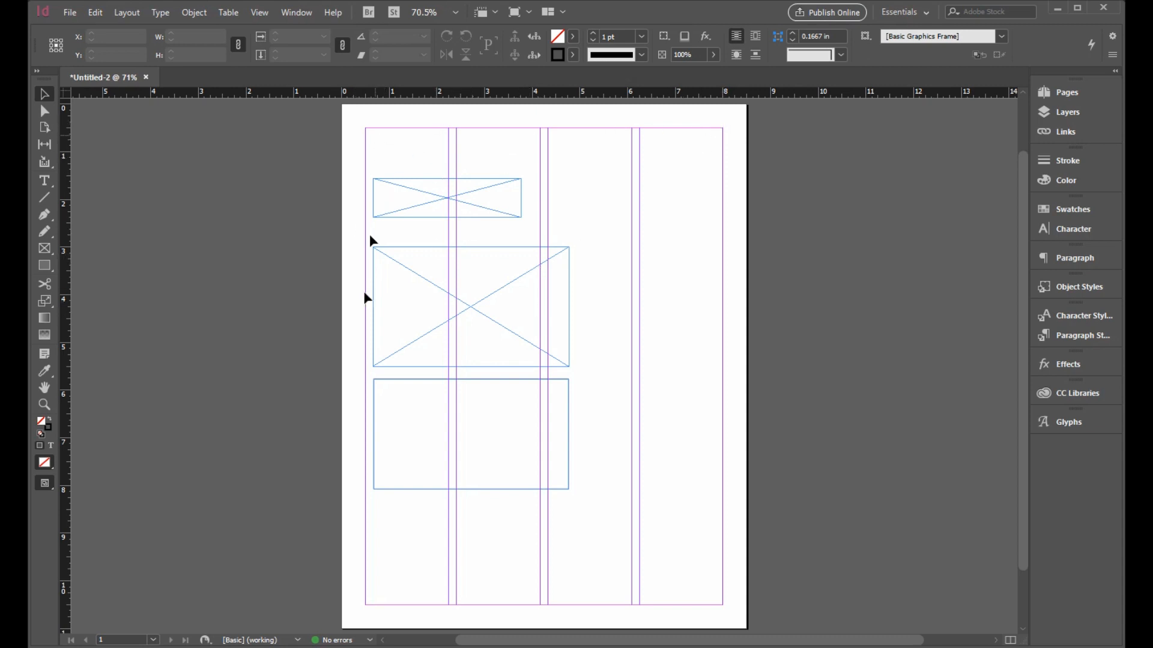
# - Place a vertical ruler guide on the left margin and a horizontal ruler guide on the top margin at 0.5 in
pyautogui.moveTo(68, 294); pyautogui.dragTo(365, 296)
pyautogui.moveTo(462, 96); pyautogui.dragTo(459, 127)
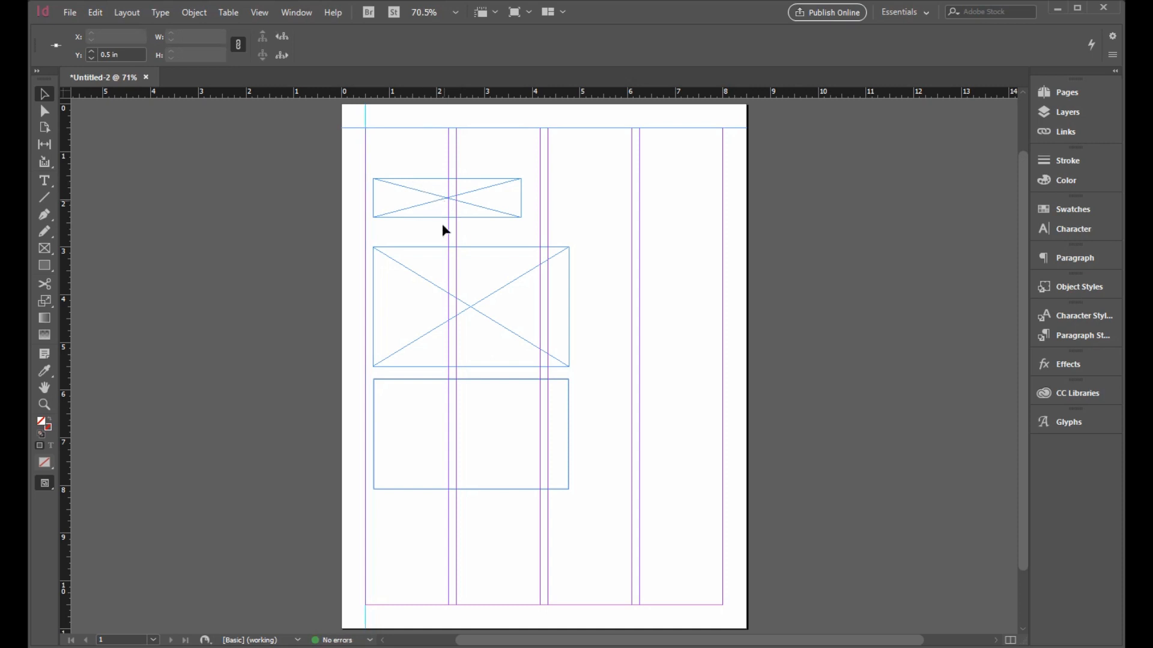
pyautogui.moveTo(399, 165); pyautogui.dragTo(452, 420)
pyautogui.click(156, 378)
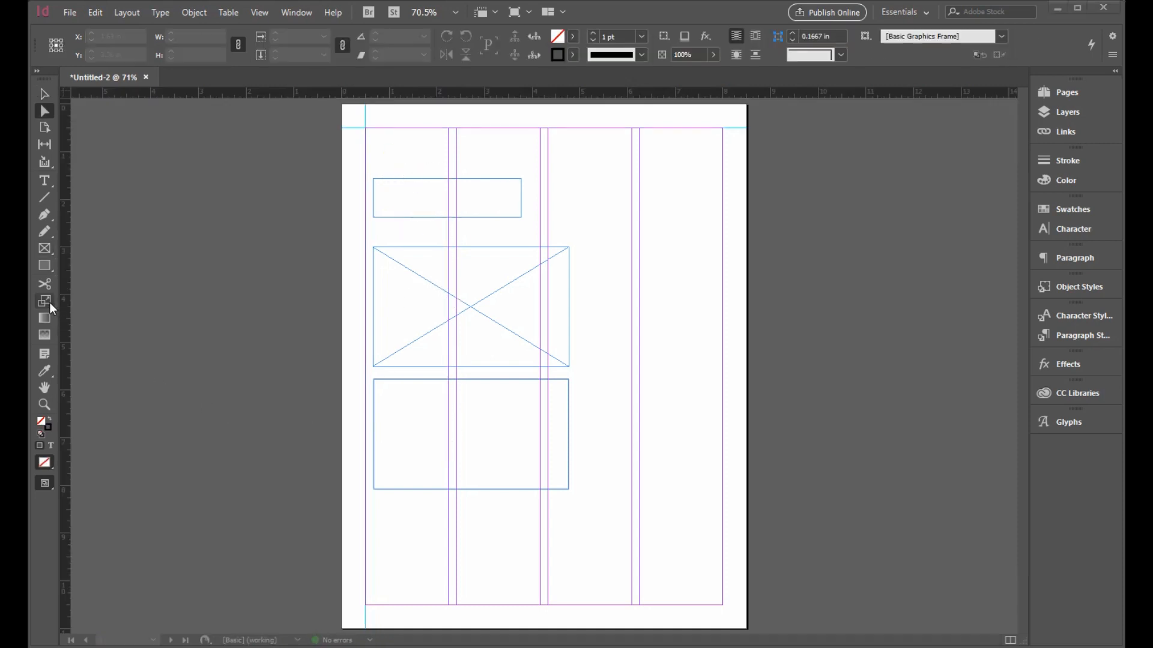
# - Try to enlarge the large empty frame with the Scale tool and undo the scaling
pyautogui.click(49, 301)
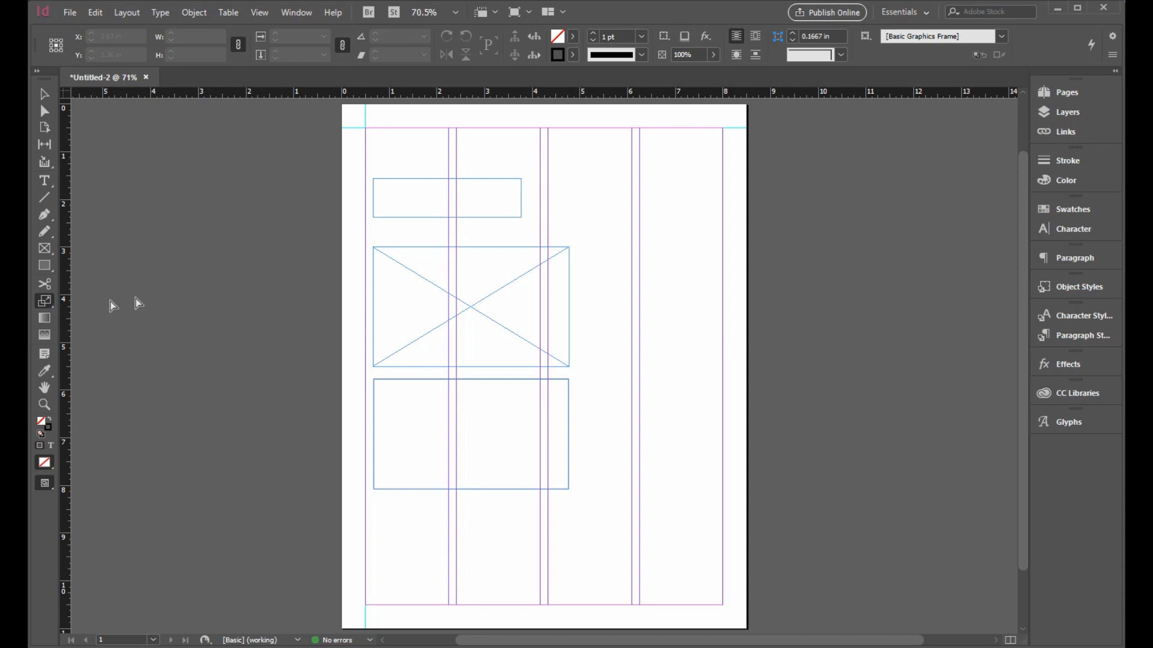
pyautogui.press('v')
pyautogui.click(442, 289)
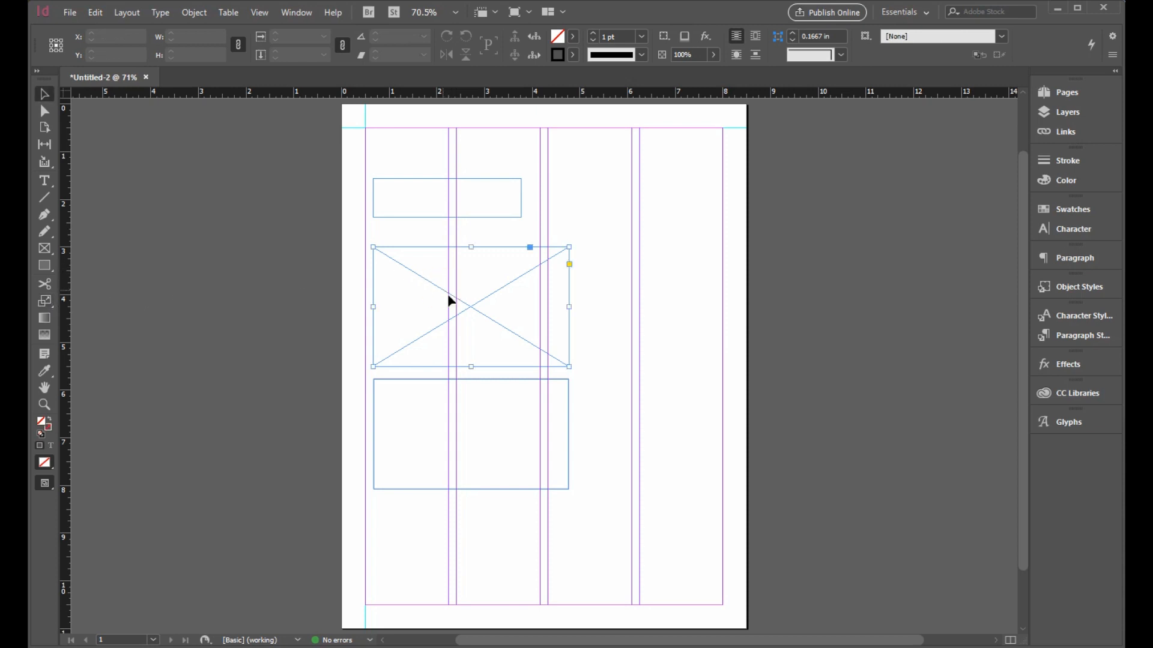
pyautogui.press('s')
pyautogui.moveTo(558, 357); pyautogui.dragTo(626, 419)
pyautogui.hotkey('ctrl', 'z')
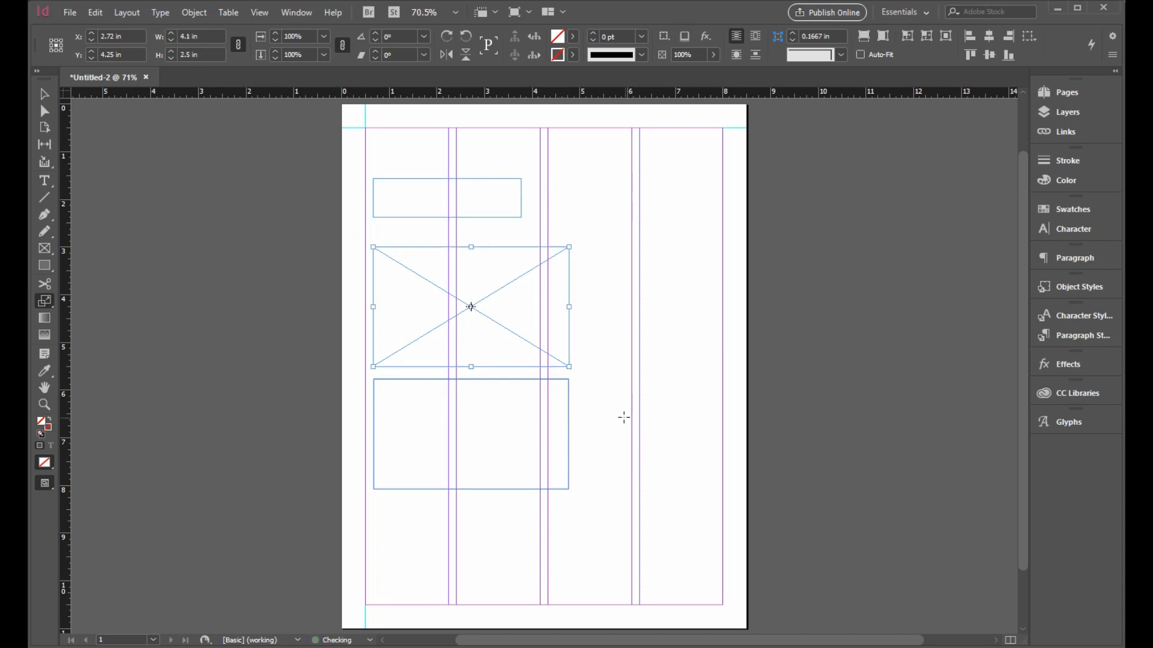
pyautogui.press('v')
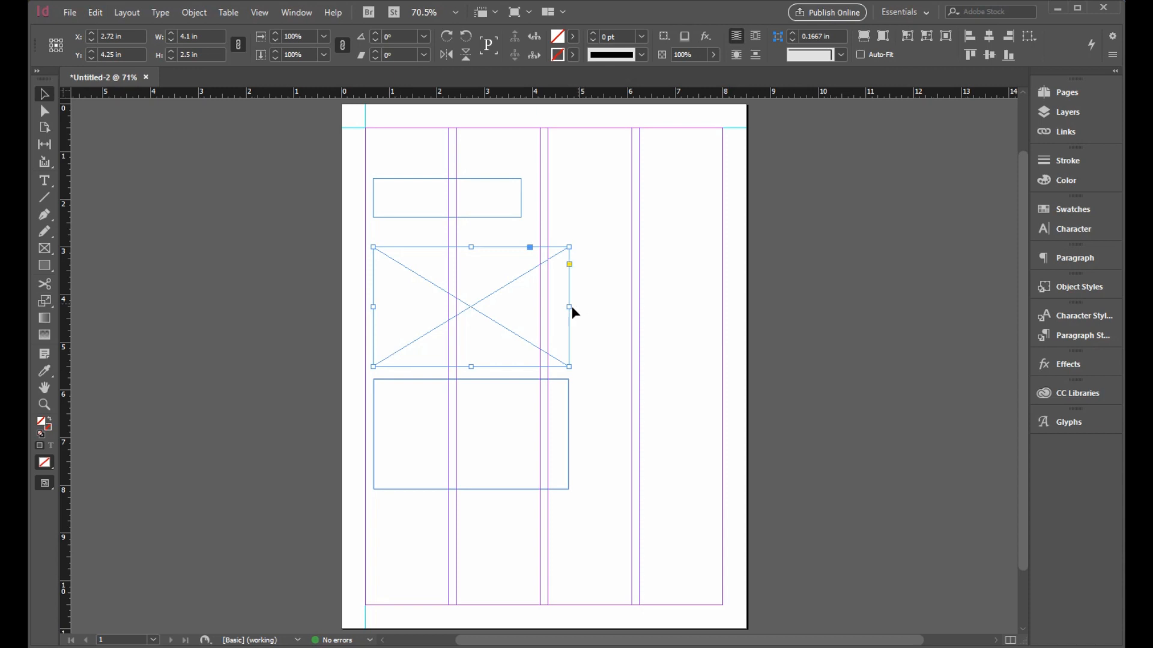
pyautogui.moveTo(569, 306)
pyautogui.mouseDown()
pyautogui.moveTo(641, 314)
pyautogui.moveTo(570, 309)
pyautogui.mouseUp()
# - Select all three shapes, pan the page and magnify the area around the two upper frames
pyautogui.hotkey('ctrl', 'a')
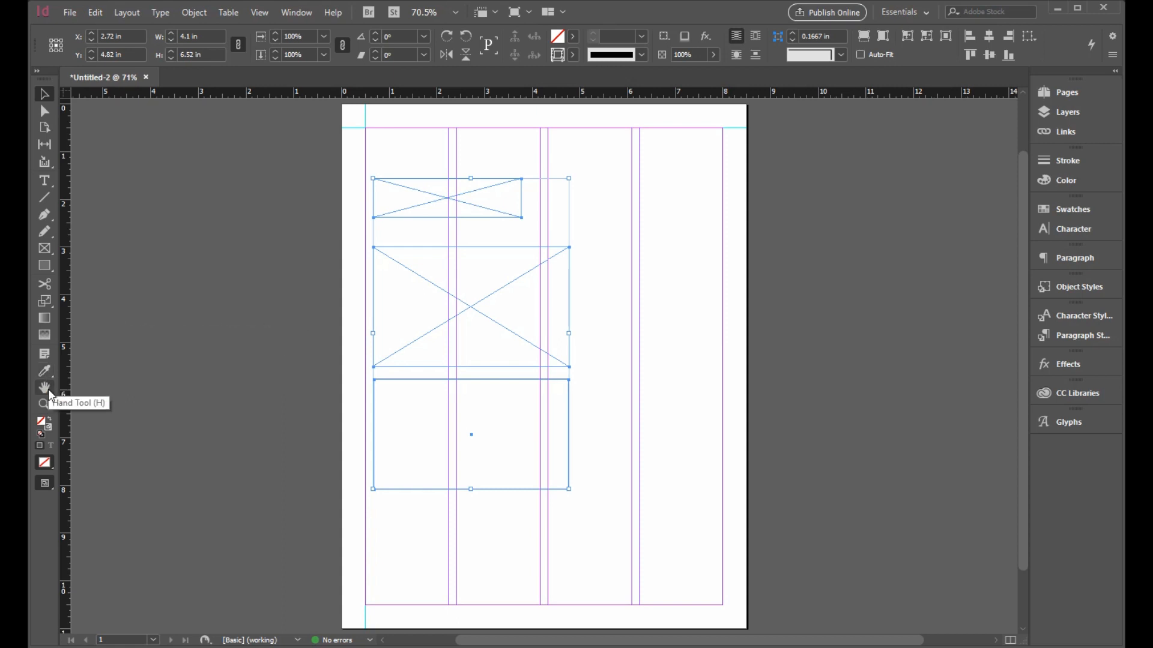
pyautogui.press('h')
pyautogui.moveTo(404, 376); pyautogui.dragTo(422, 485)
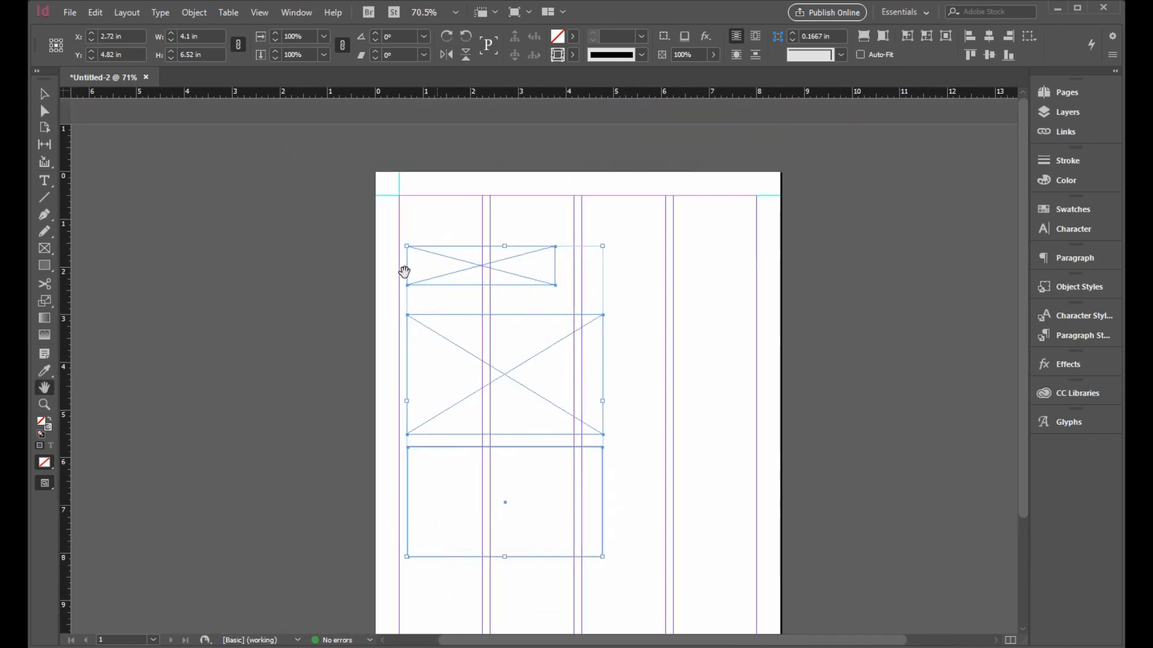
pyautogui.press('z')
pyautogui.moveTo(343, 166); pyautogui.dragTo(669, 437)
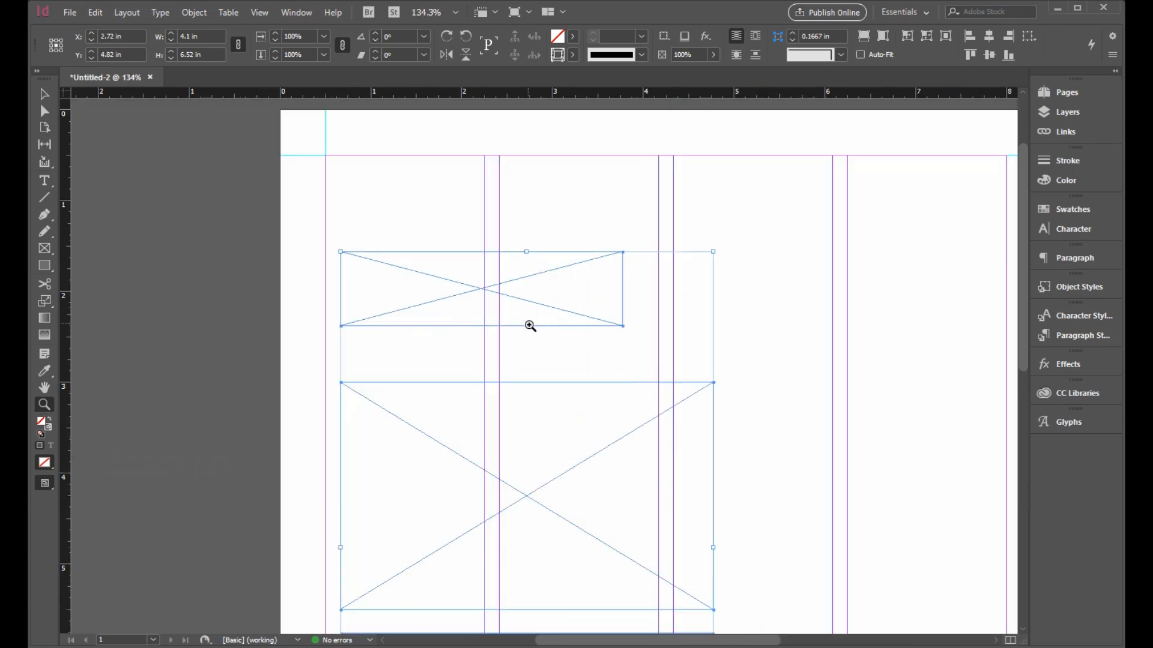
pyautogui.moveTo(530, 368)
pyautogui.mouseDown()
pyautogui.moveTo(463, 391)
pyautogui.moveTo(450, 358)
pyautogui.moveTo(587, 370)
pyautogui.moveTo(538, 352)
pyautogui.mouseUp()
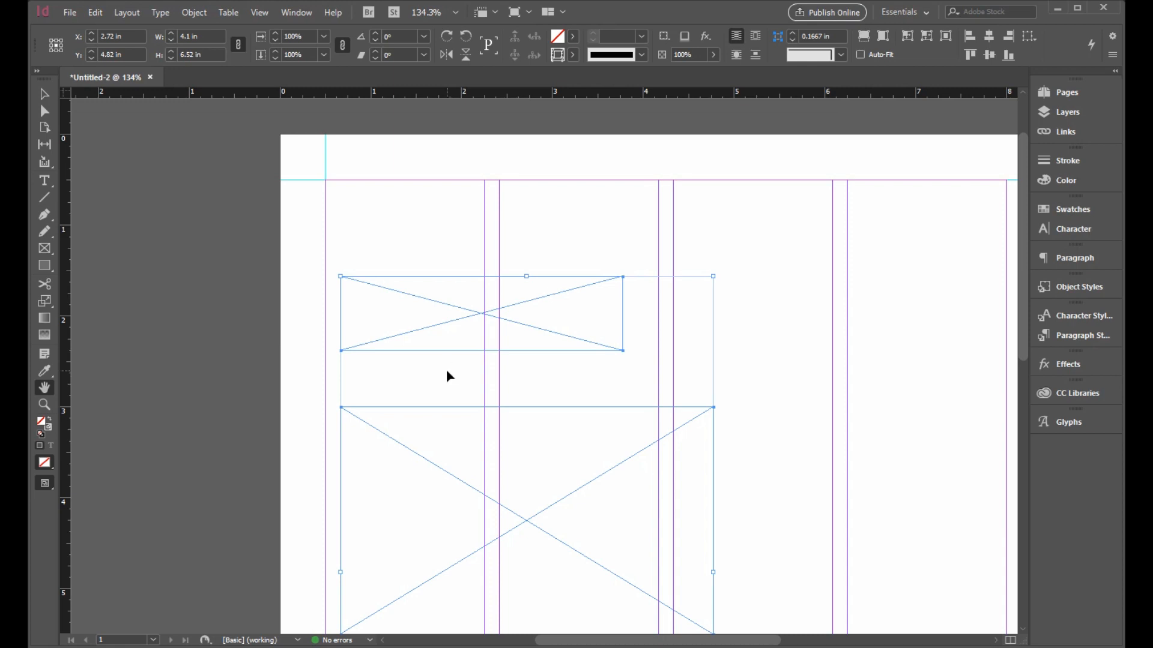
# - Fit the whole page in the window and deselect all objects
pyautogui.hotkey('ctrl', '0')
pyautogui.press('v')
pyautogui.click(757, 295)
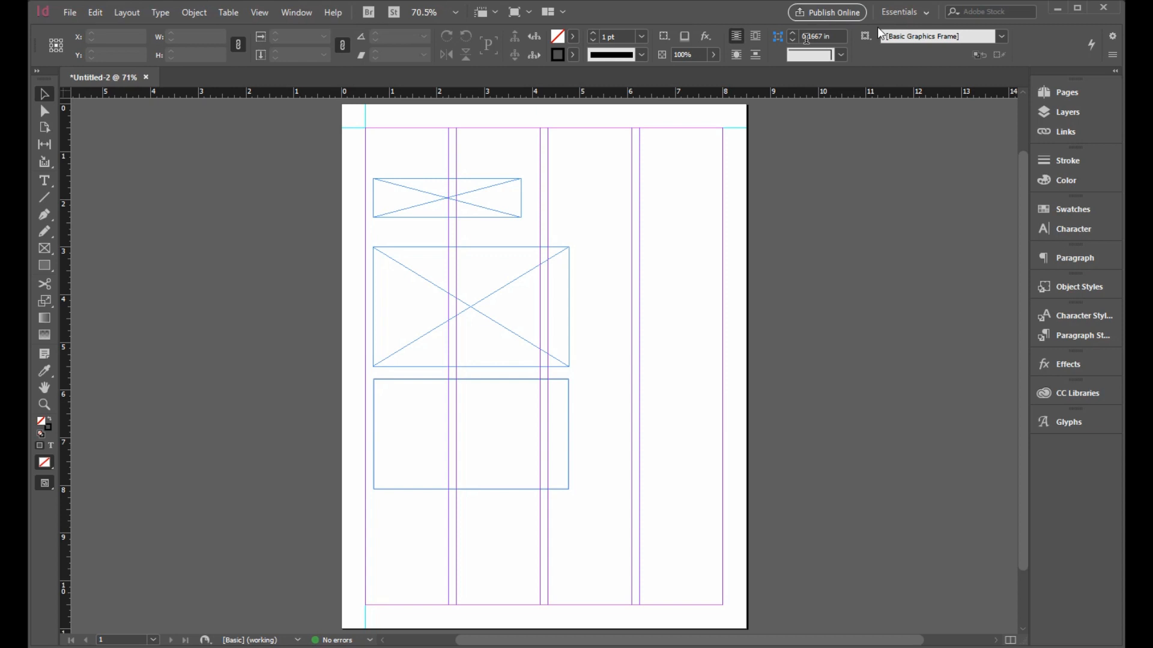
# - Review the list of available workspaces without changing the current one
pyautogui.click(900, 12)
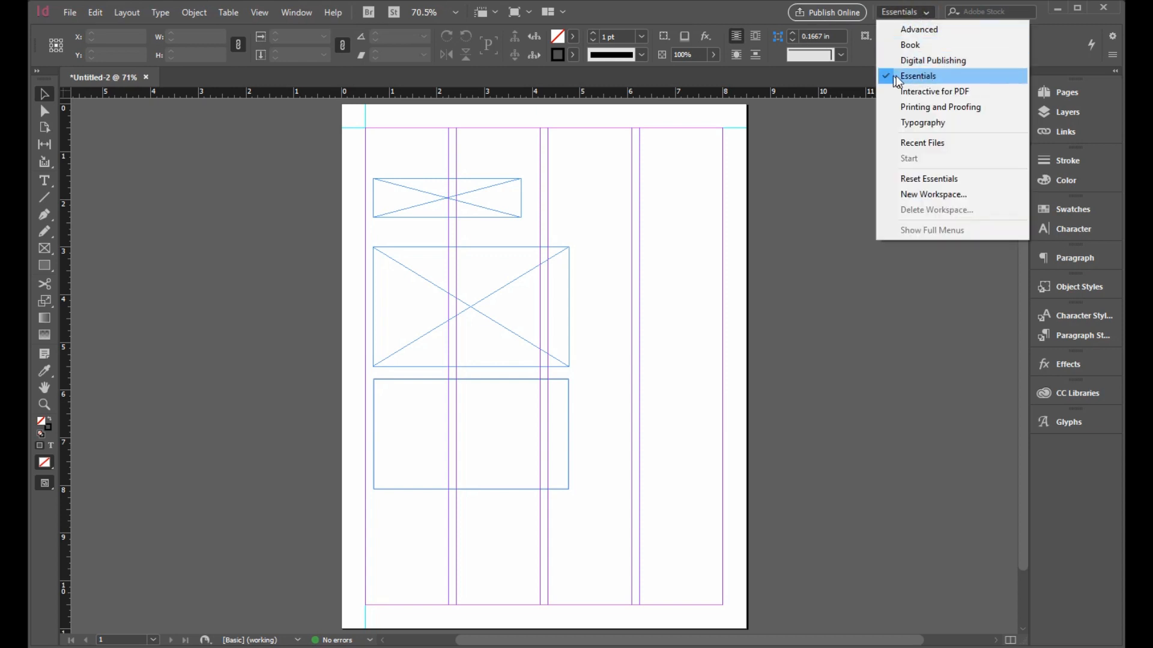
pyautogui.click(916, 7)
pyautogui.click(917, 7)
pyautogui.click(638, 8)
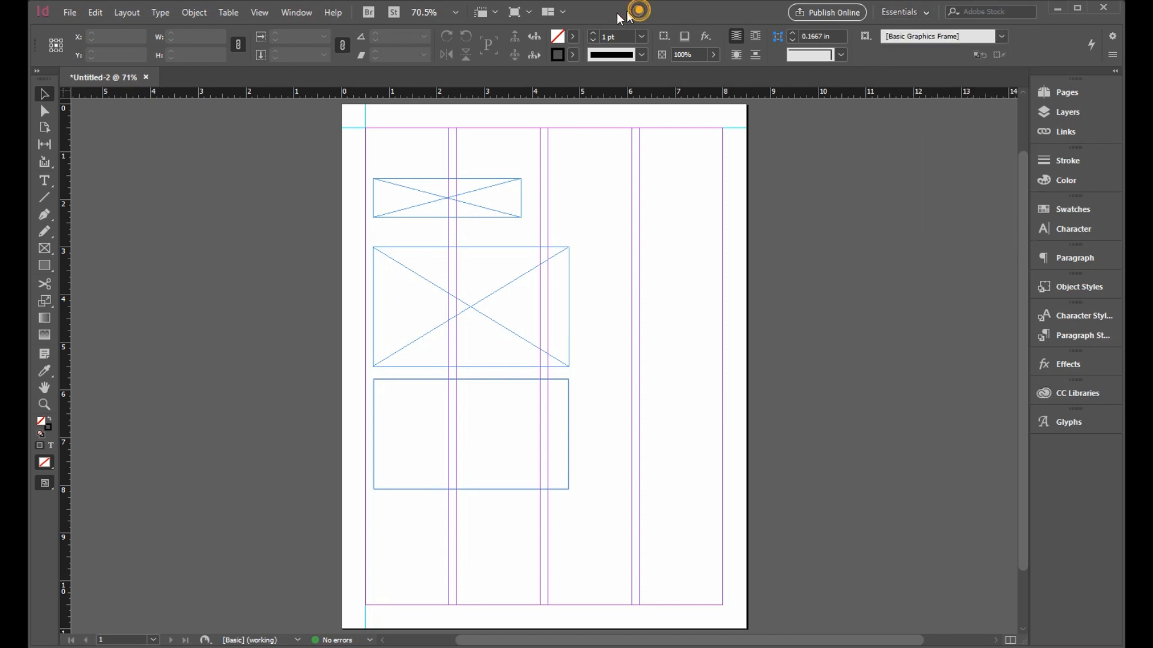
pyautogui.click(290, 12)
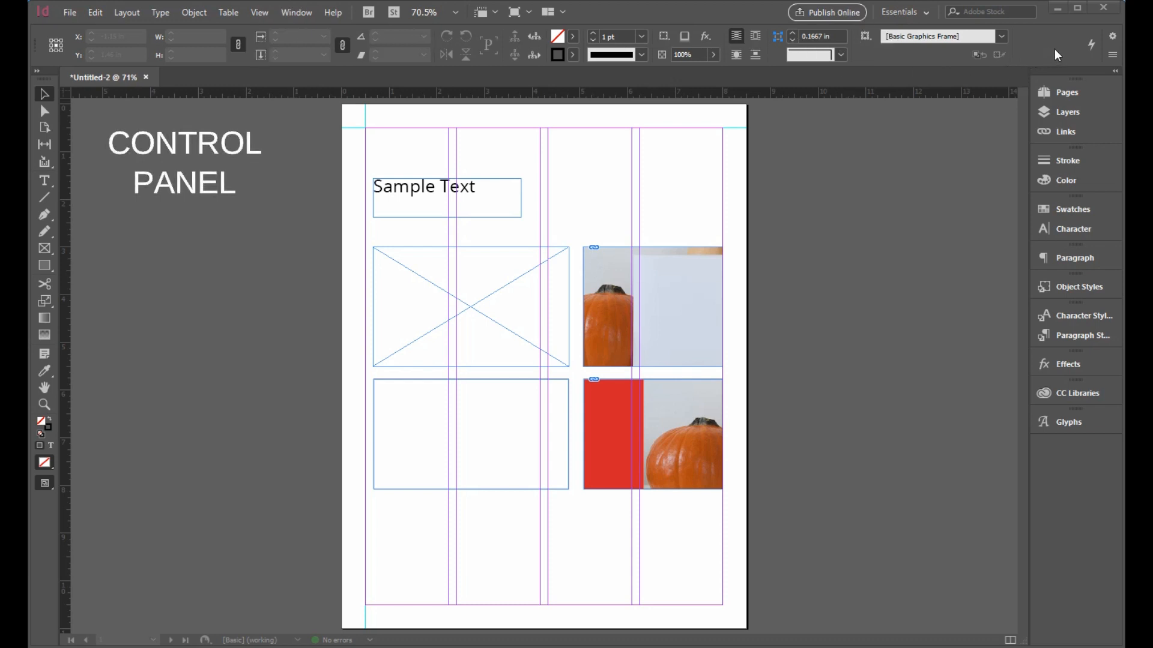
# - Dock the Control panel at the bottom, and return it to its docked position at the top
pyautogui.click(1112, 60)
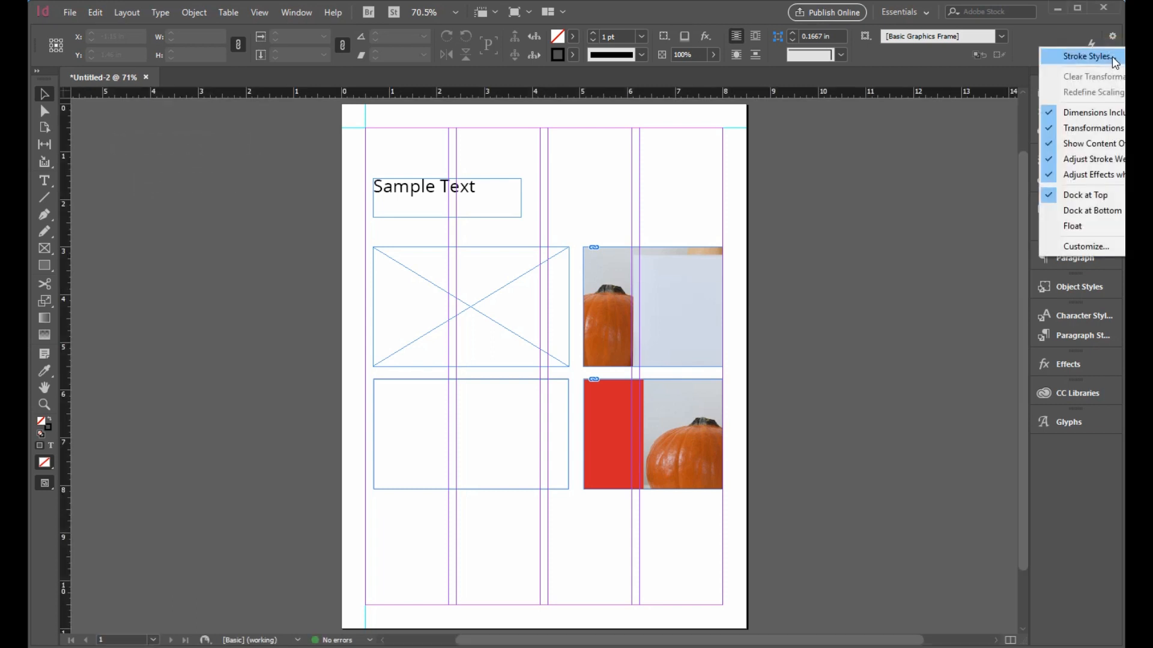
pyautogui.click(1057, 211)
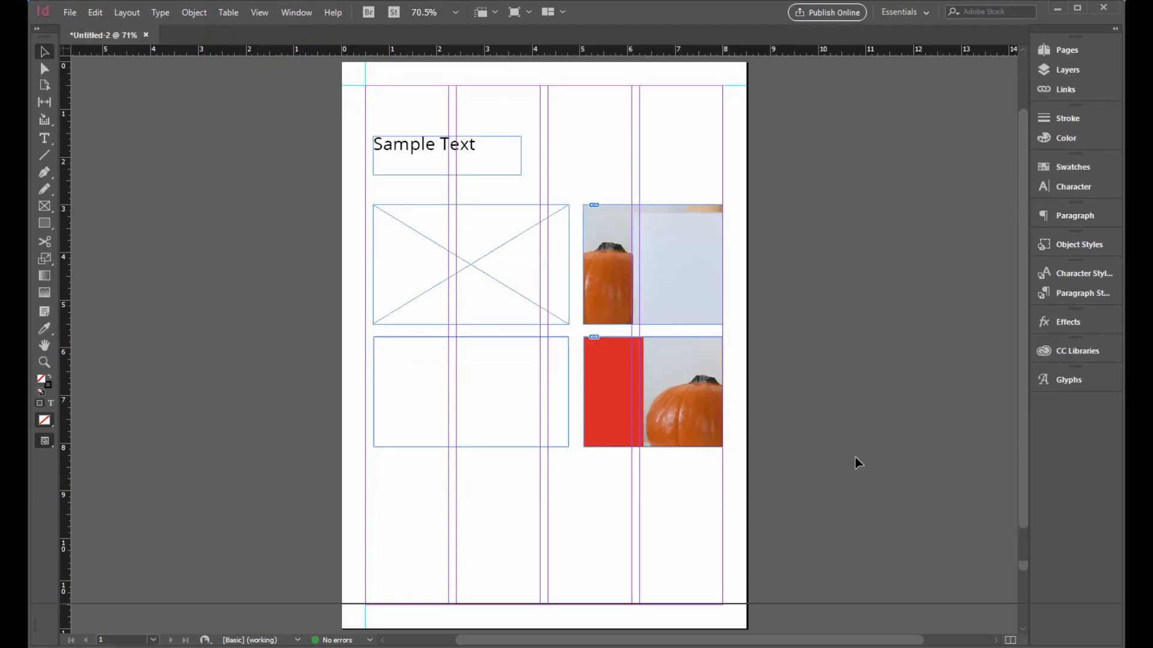
pyautogui.click(1112, 633)
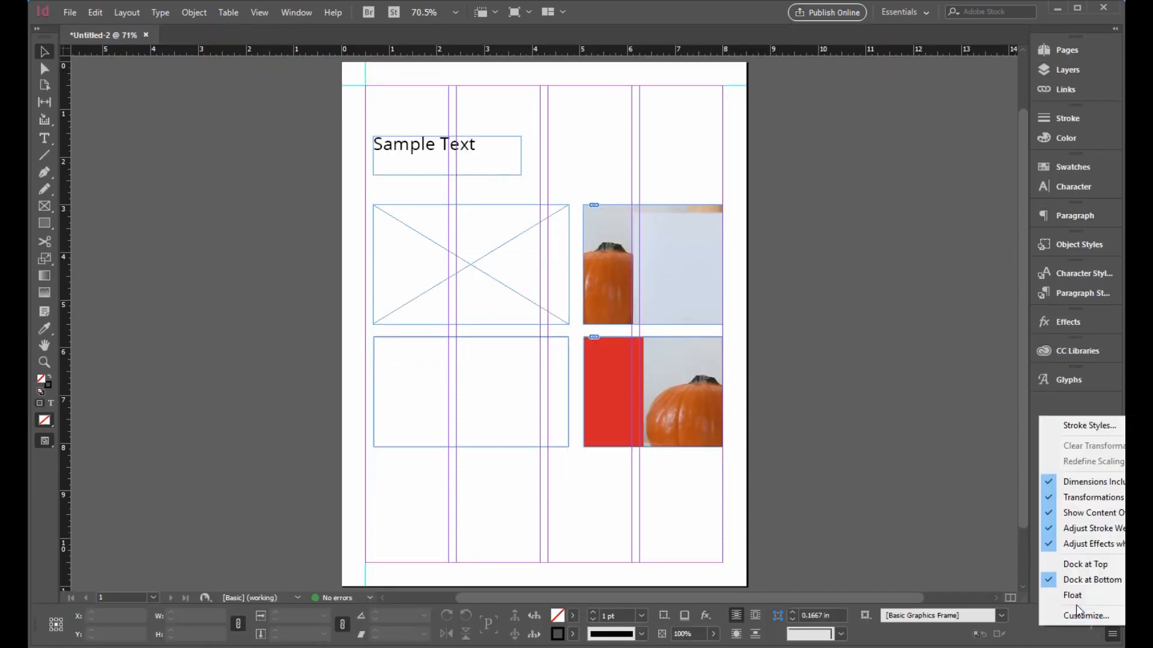
pyautogui.click(1084, 565)
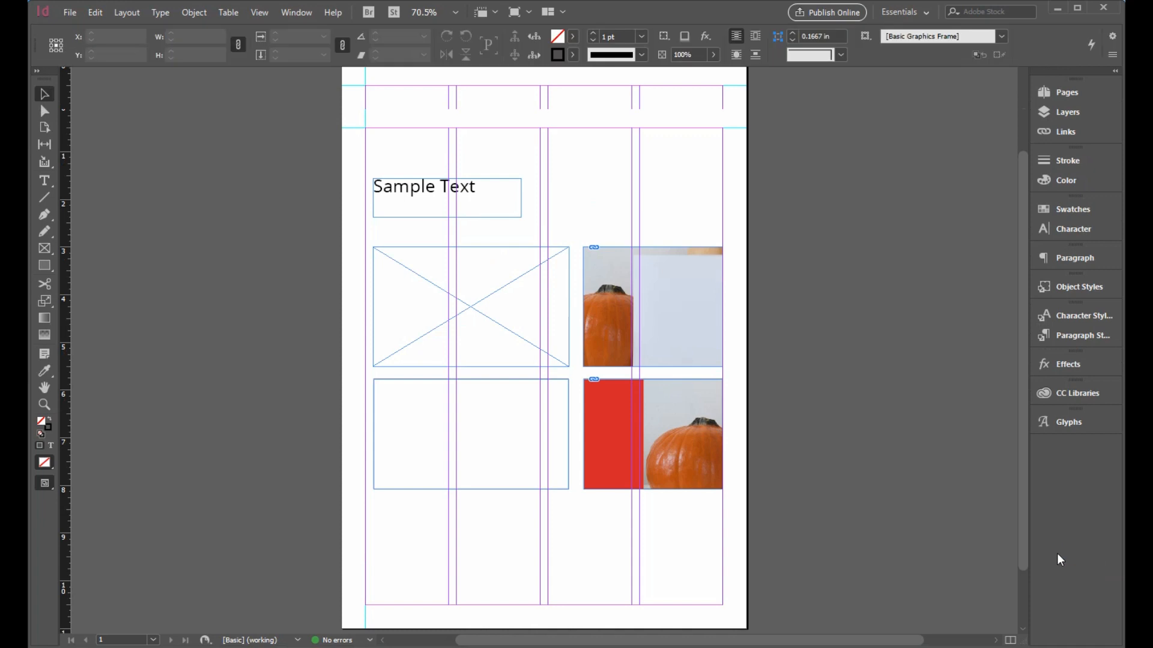
# - Look up the Control panel entry and its shortcut in the list of available panels
pyautogui.click(294, 14)
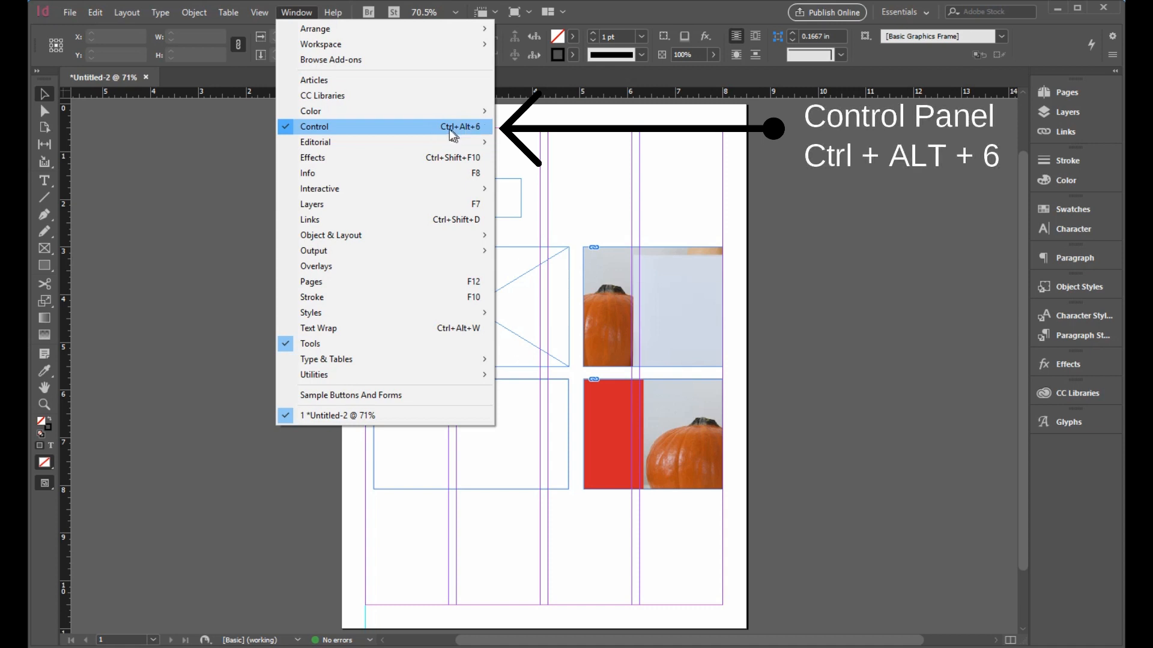
pyautogui.click(299, 17)
pyautogui.click(817, 217)
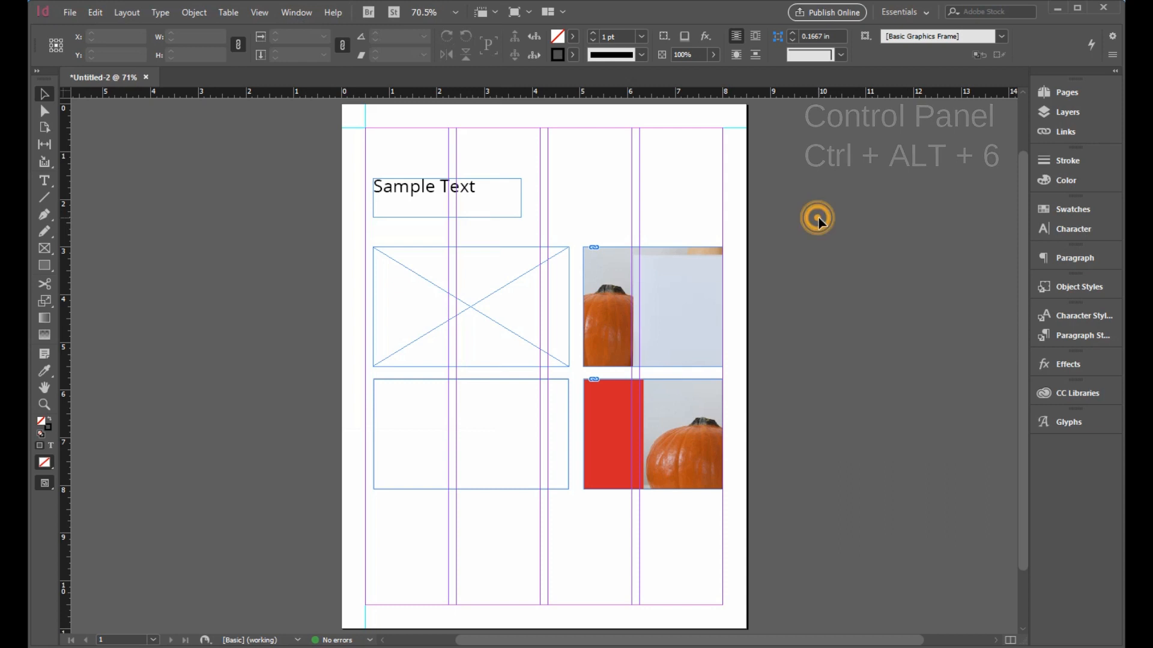
# - Hide and show all panels twice, and hide and show the Control panel on its own
pyautogui.press('Tab')
pyautogui.press('Tab')
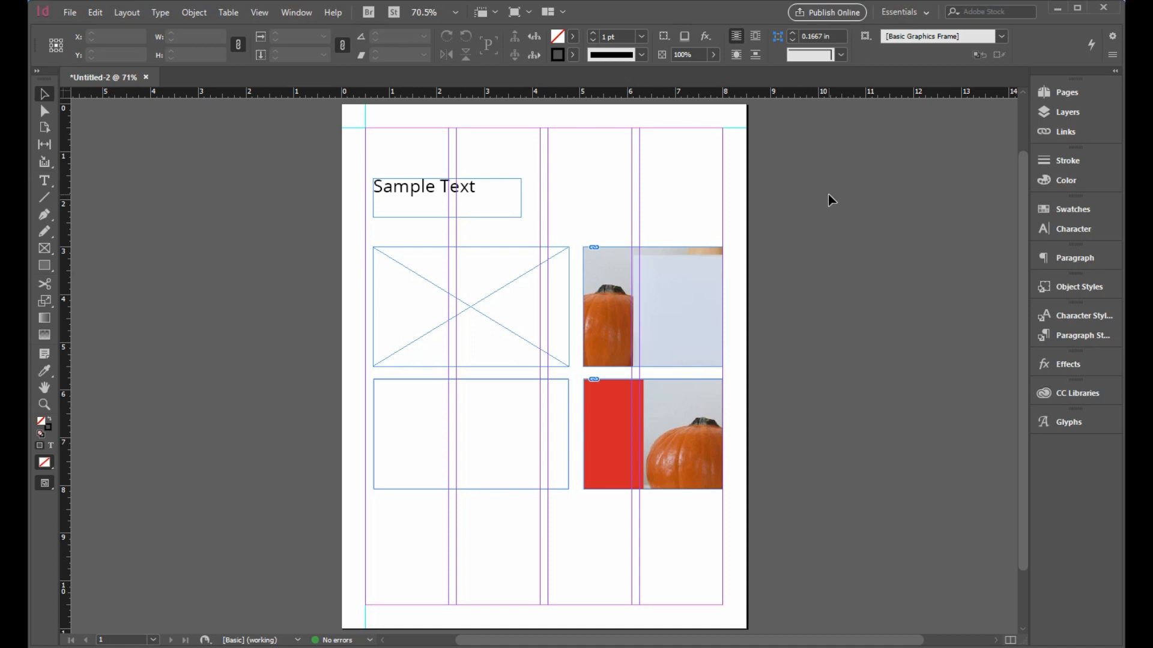
pyautogui.press('Tab')
pyautogui.press('Tab')
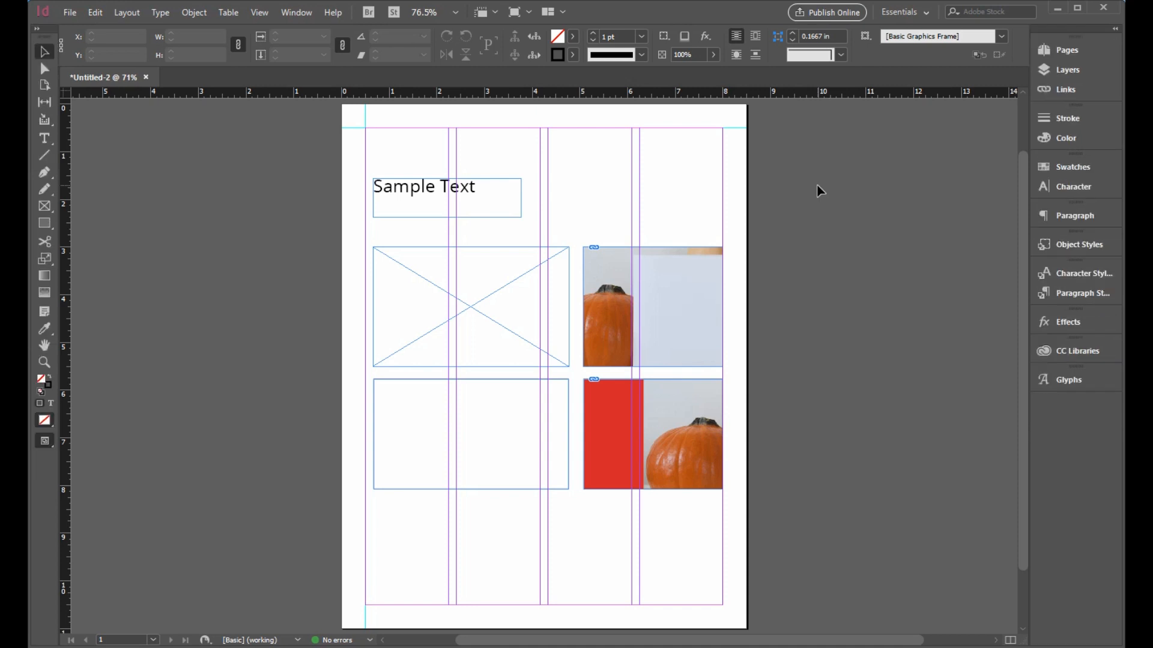
pyautogui.hotkey('ctrl', 'alt', '6')
pyautogui.hotkey('ctrl', 'alt', '6')
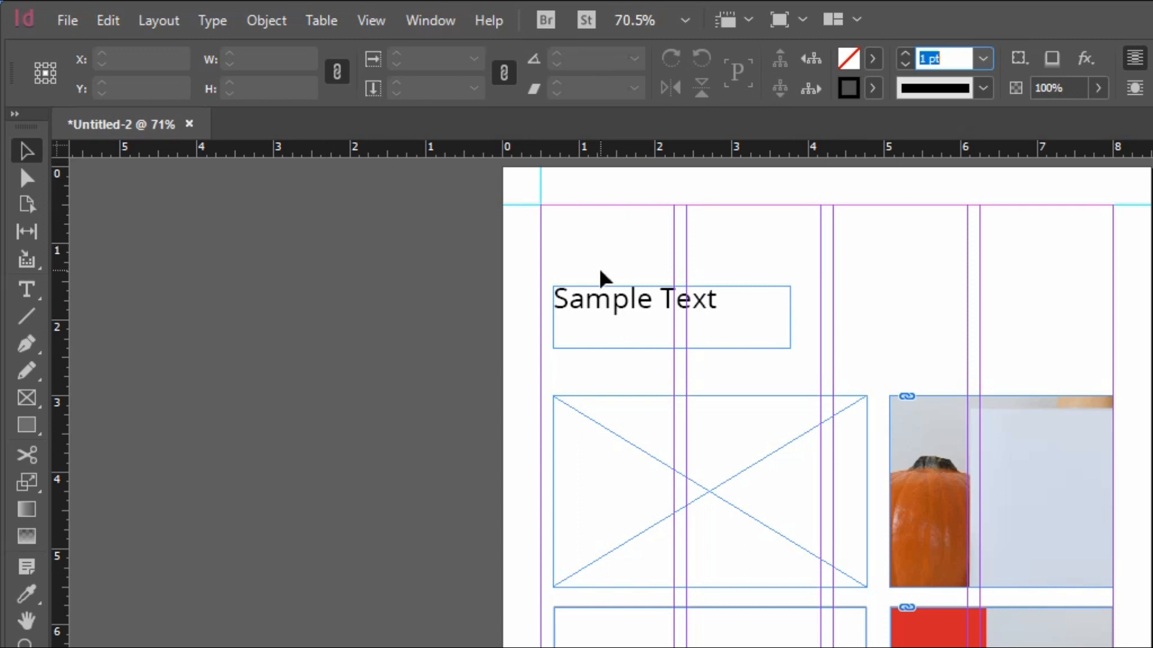
# - Select the Sample Text frame and highlight all of its text to bring up the character formatting controls
pyautogui.moveTo(581, 267); pyautogui.dragTo(618, 329)
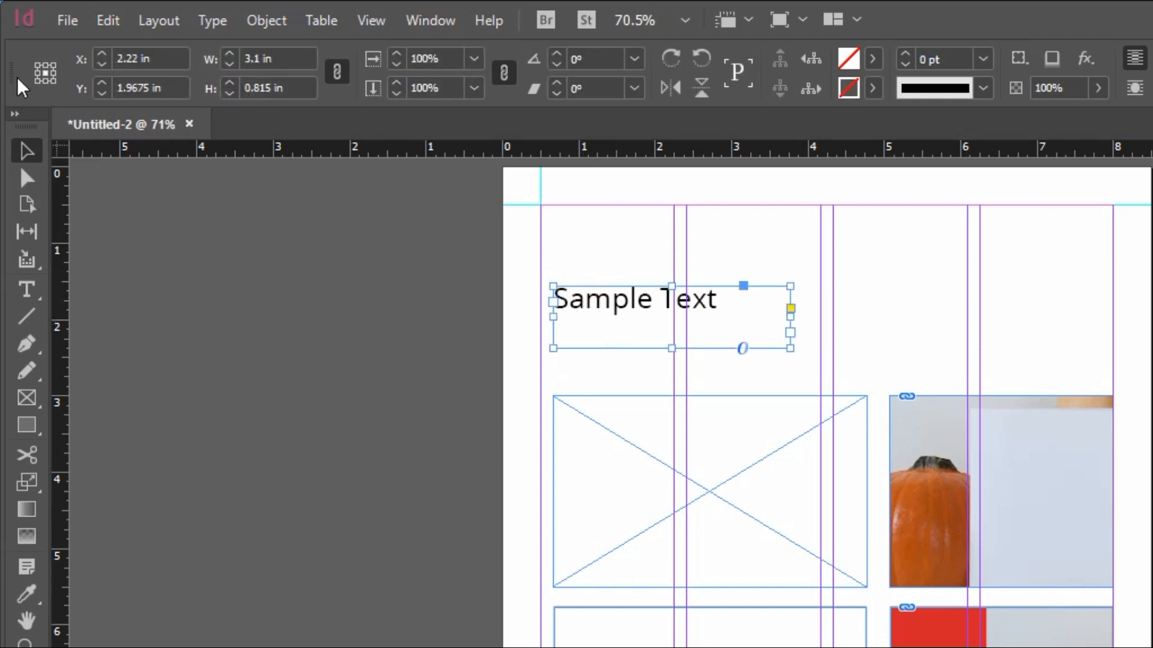
pyautogui.doubleClick(613, 300)
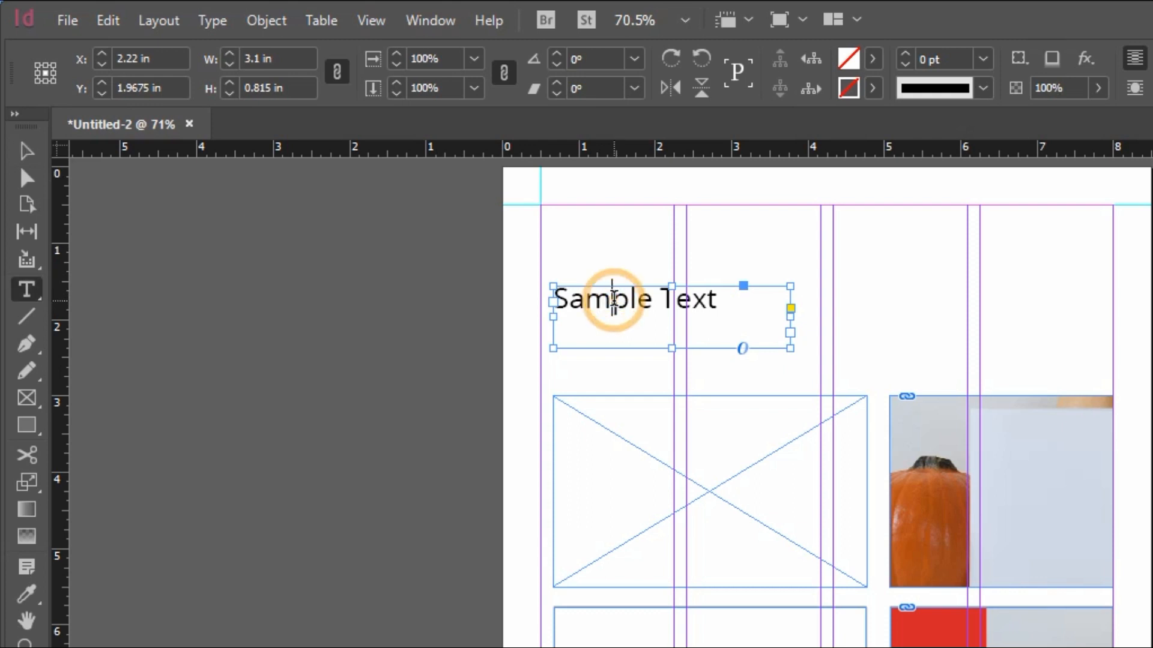
pyautogui.moveTo(723, 298); pyautogui.dragTo(550, 300)
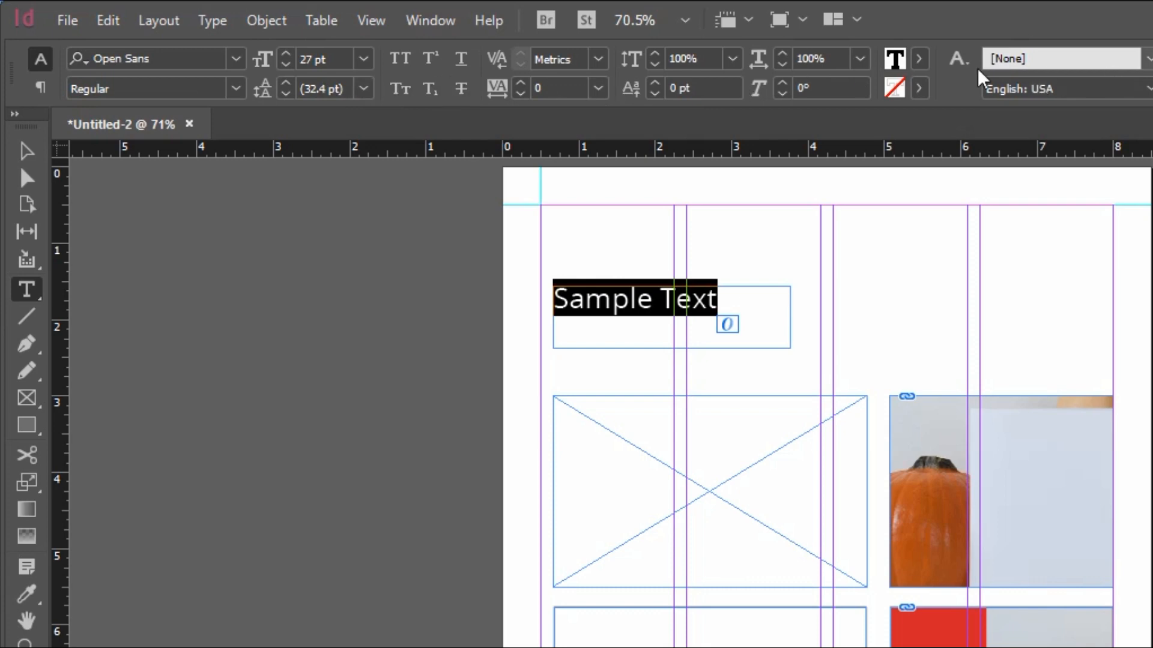
# - Leave text editing, select the empty crossed frame, and set its reference point to the upper-left corner
pyautogui.press('Escape')
pyautogui.click(430, 210)
pyautogui.moveTo(412, 239); pyautogui.dragTo(427, 273)
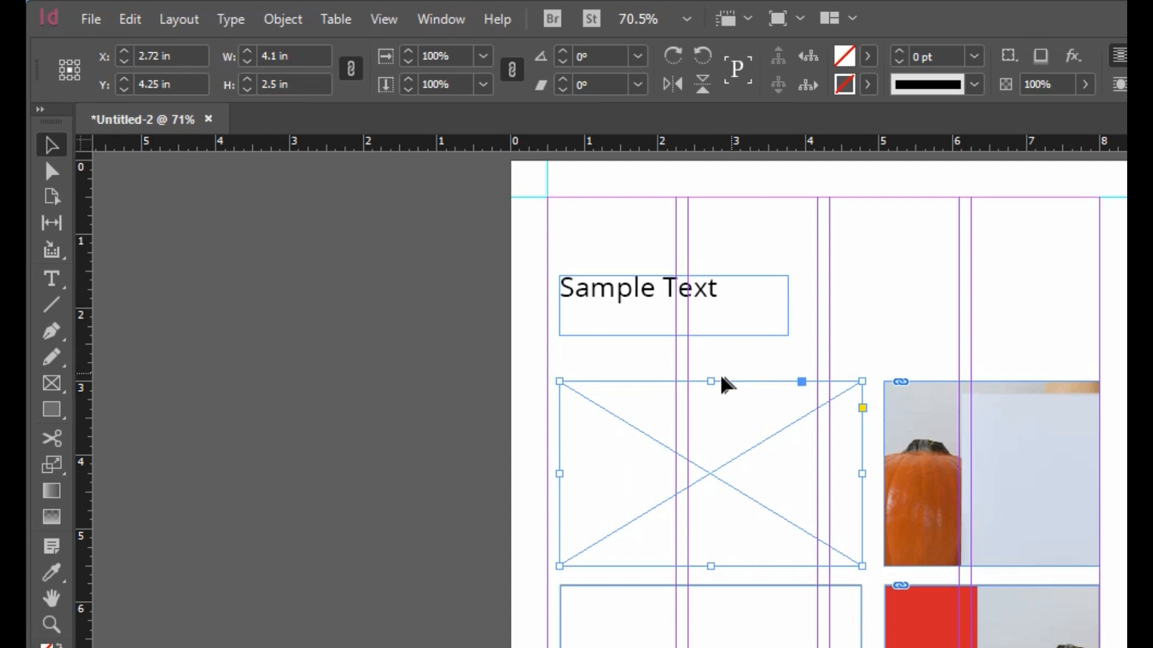
pyautogui.click(62, 61)
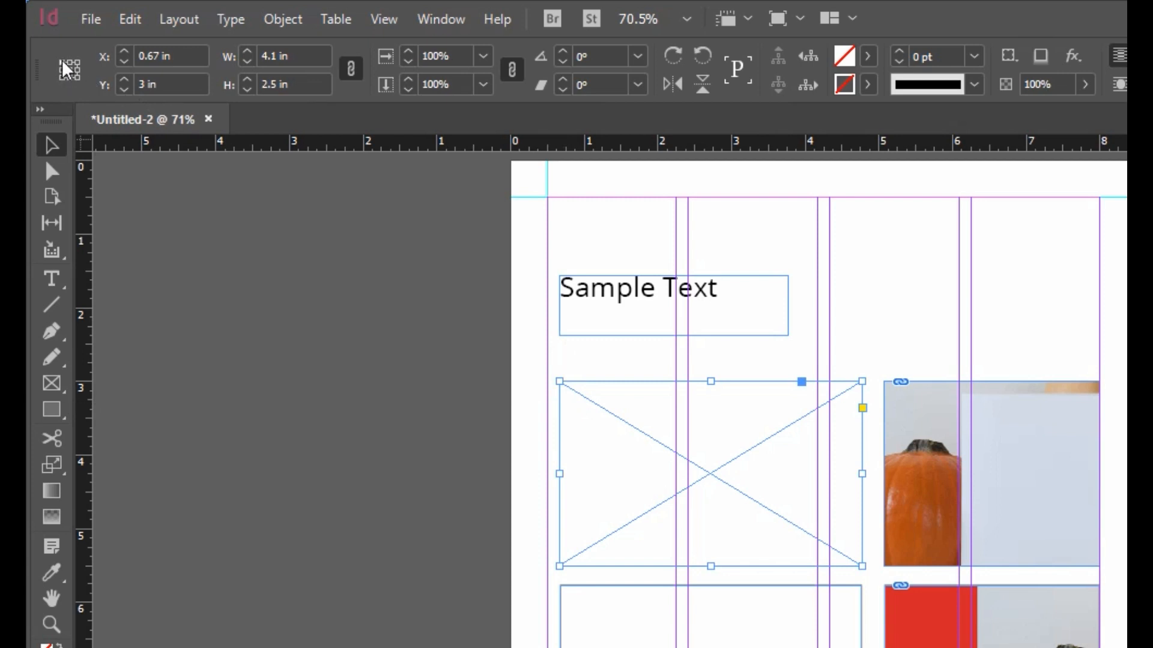
# - Rotate the upper pumpkin image frame 90° clockwise and back counterclockwise, and reset its reference point to the center
pyautogui.click(986, 391)
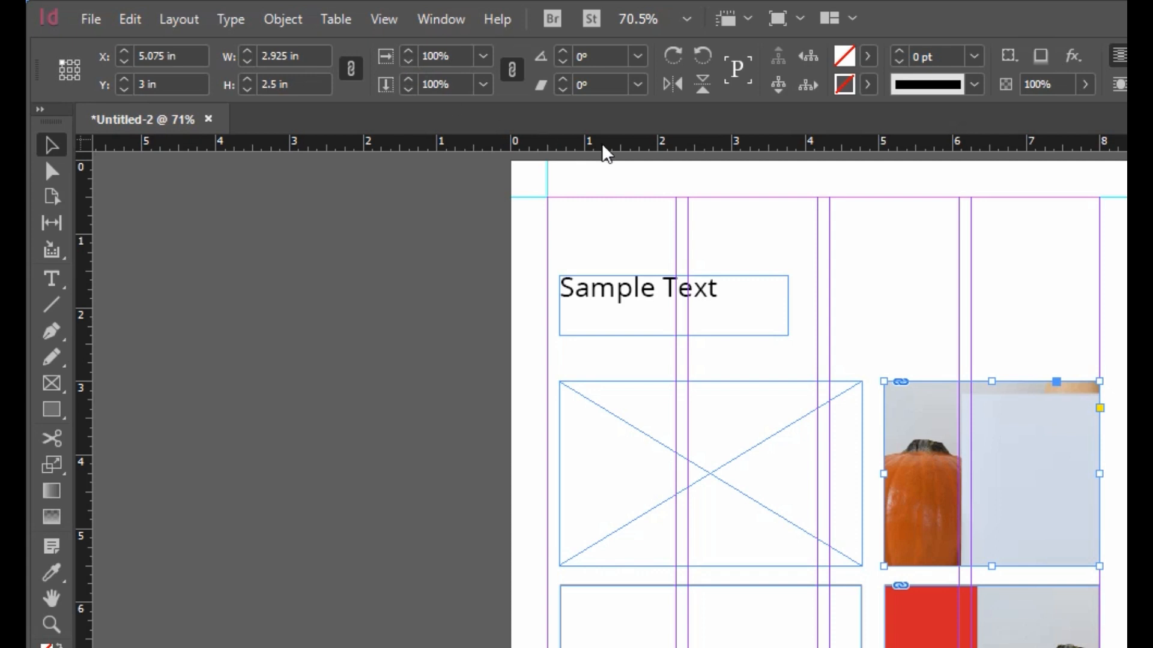
pyautogui.click(676, 58)
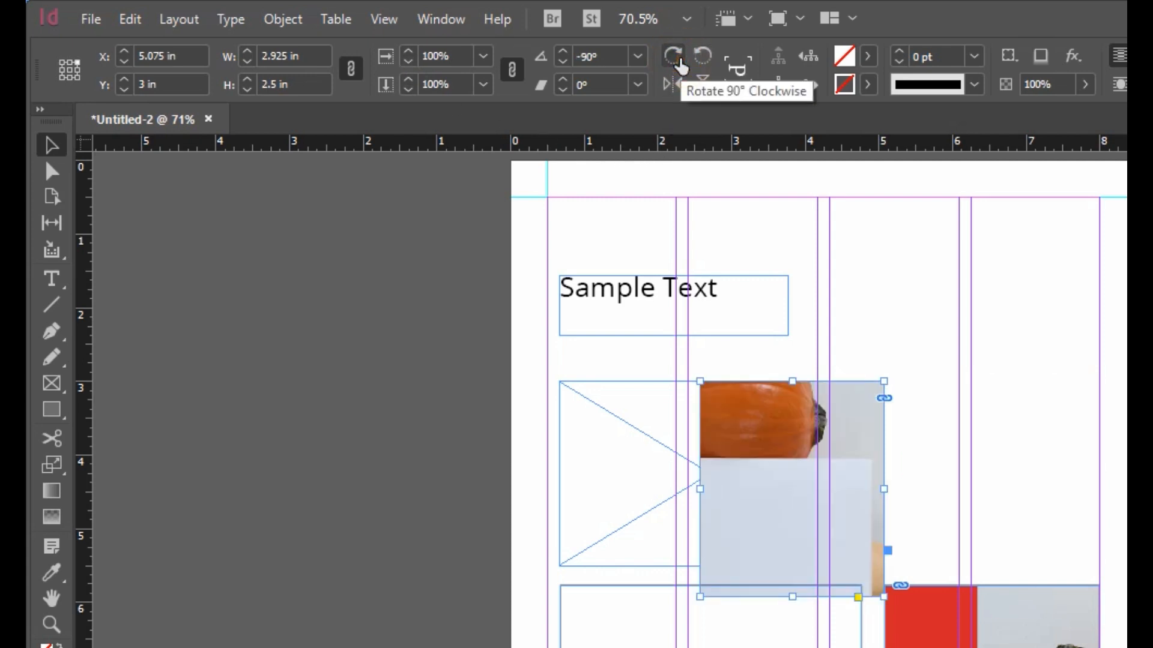
pyautogui.click(699, 58)
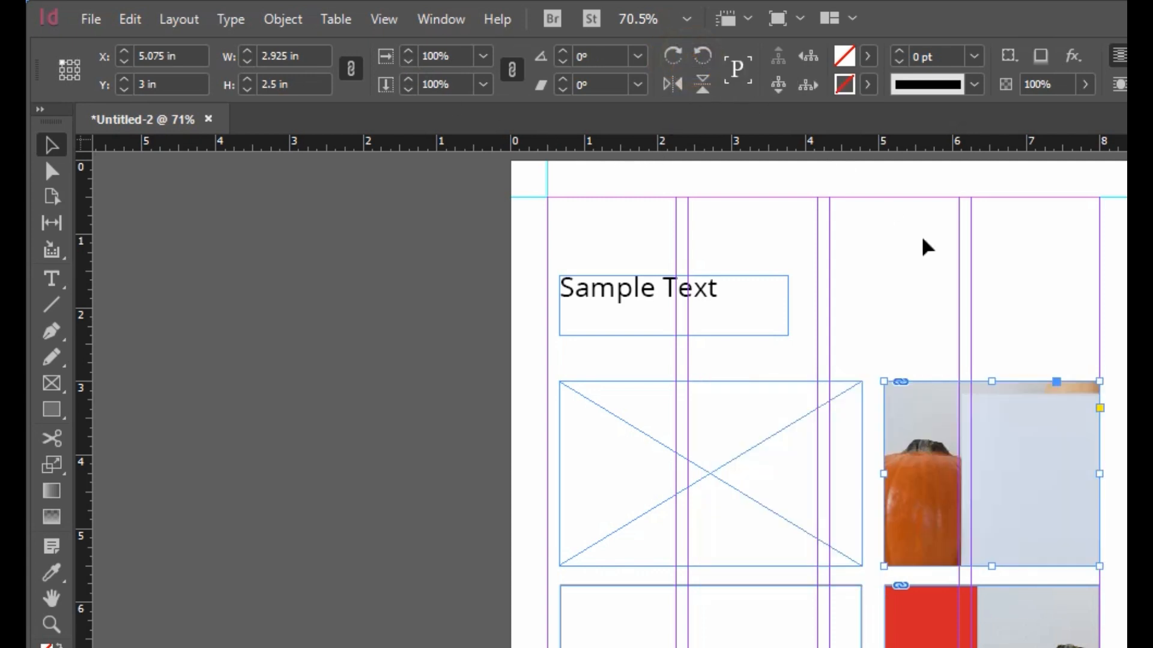
pyautogui.click(69, 69)
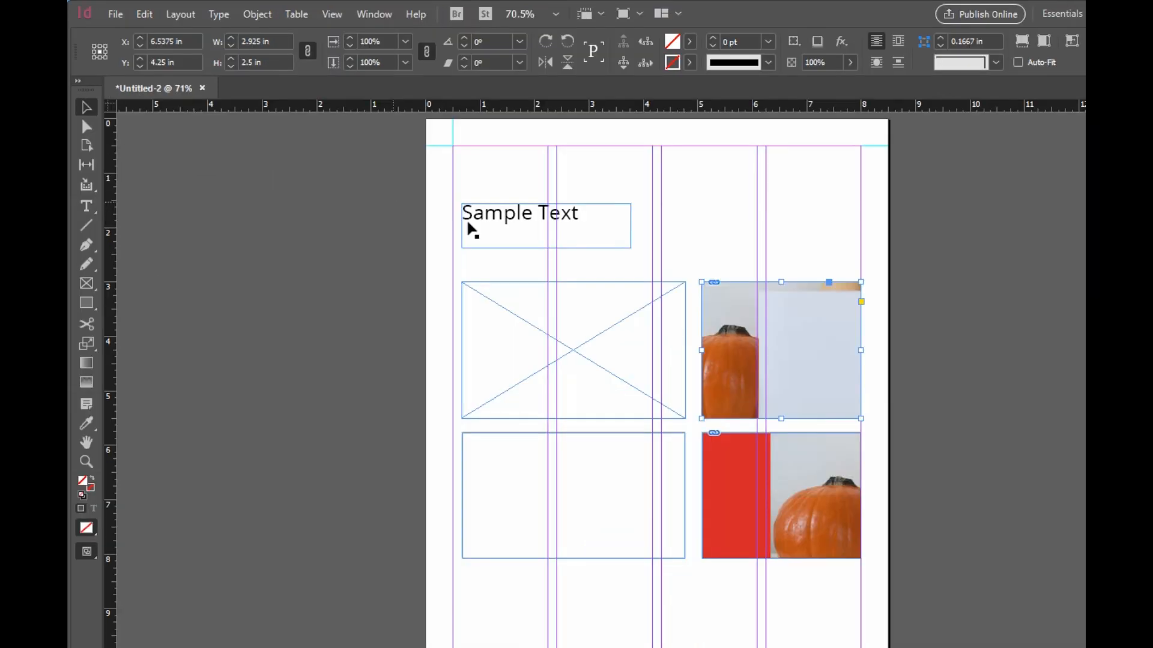
# - Select the image content inside the upper pumpkin frame directly, and select the red-filled frame below it as a whole
pyautogui.press('a')
pyautogui.click(772, 331)
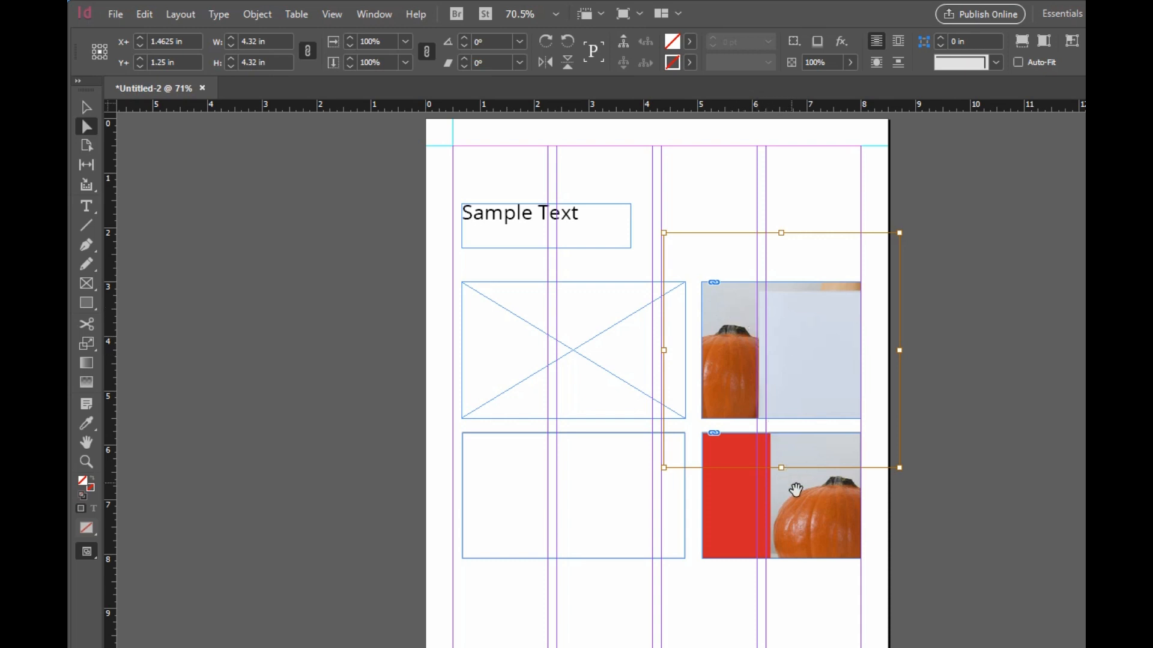
pyautogui.click(802, 516)
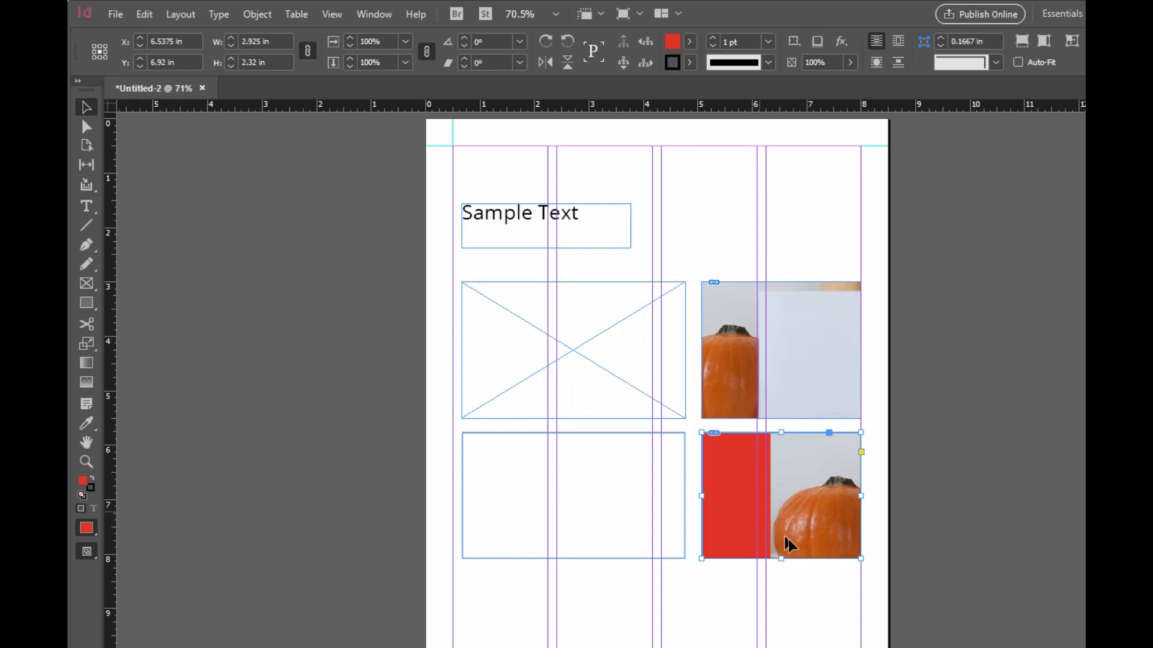
# - Delete the pumpkin image from inside the red-filled frame, undo the deletion, and deselect everything
pyautogui.doubleClick(809, 527)
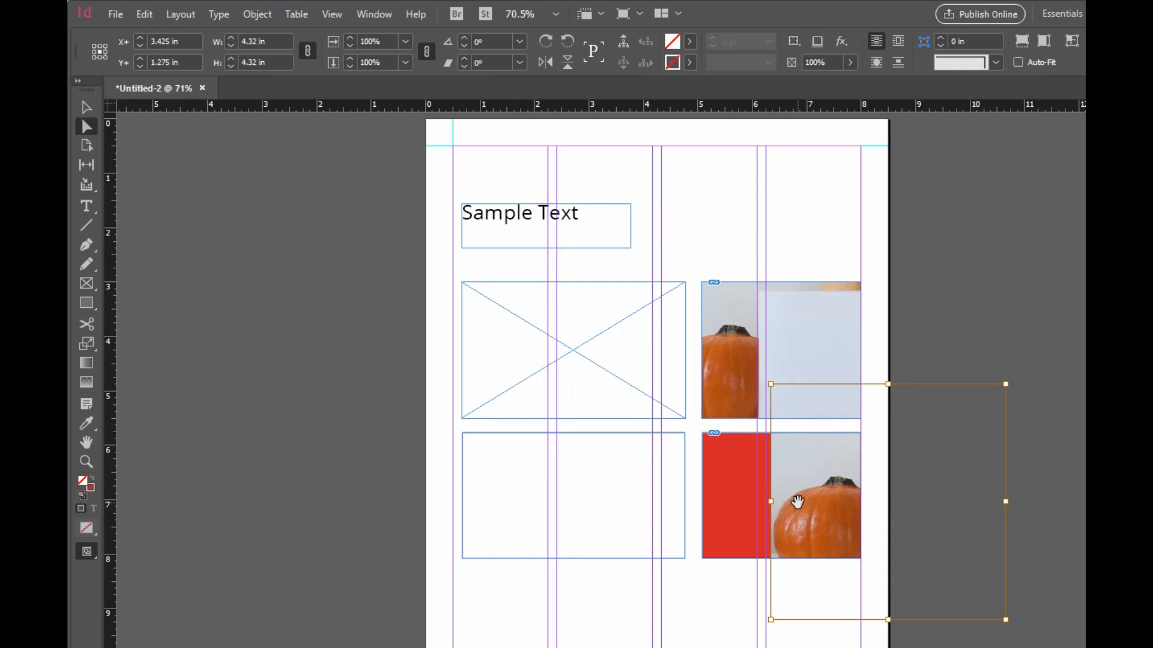
pyautogui.press('Delete')
pyautogui.hotkey('ctrl', 'z')
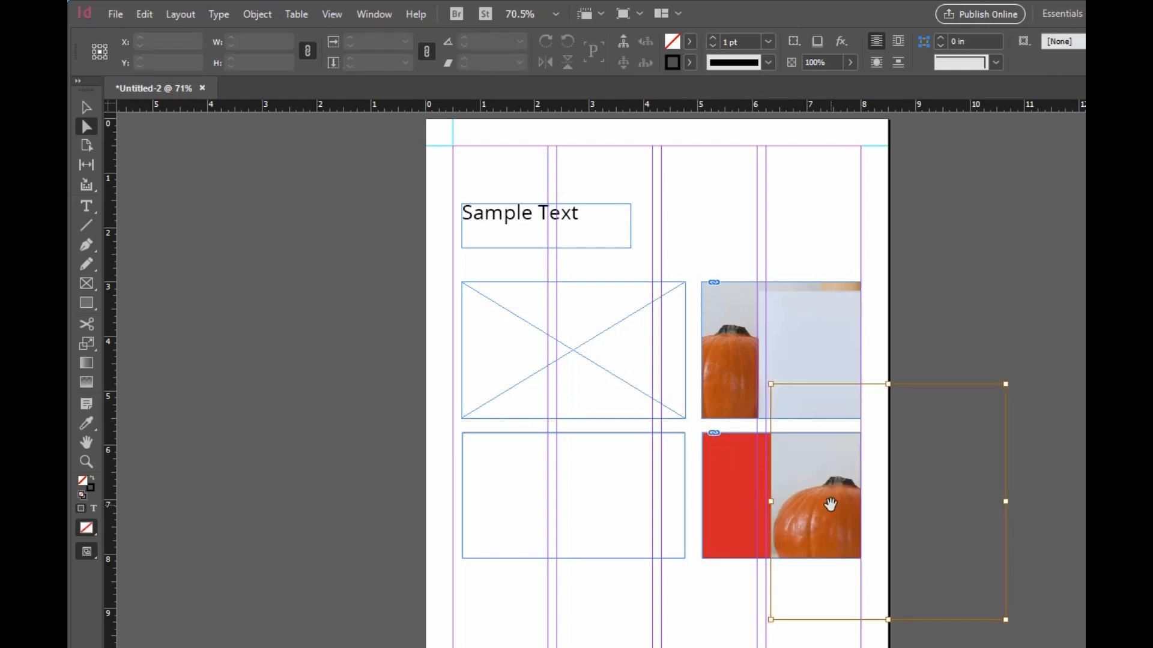
pyautogui.click(913, 363)
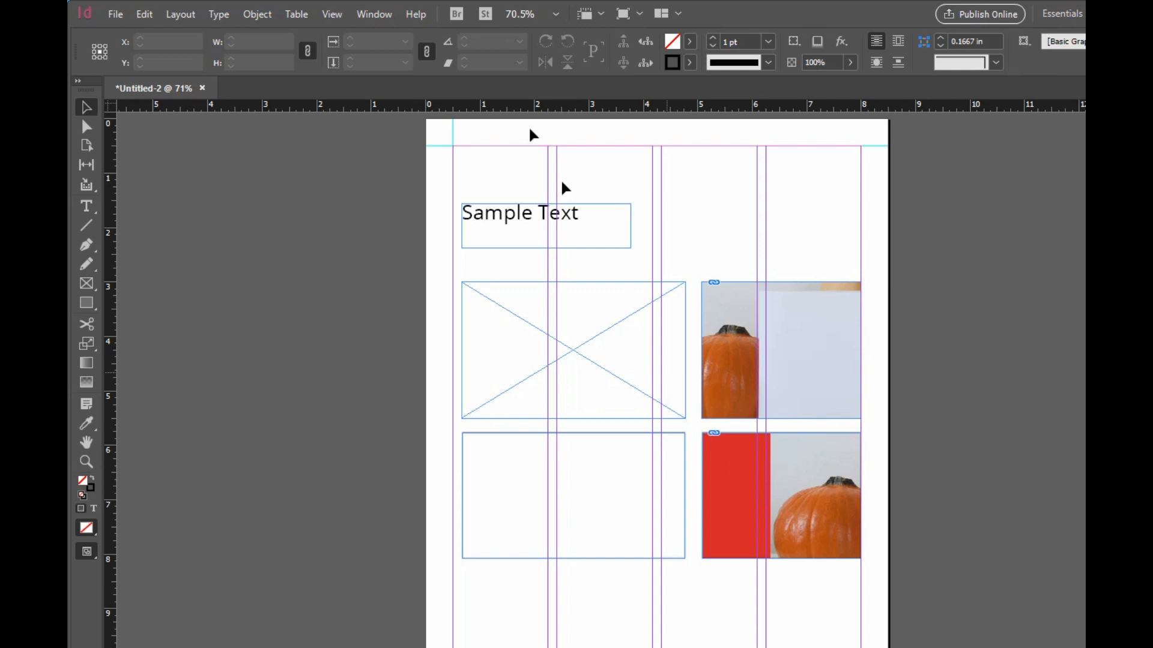
# - Compare the Control panel settings of the empty lower frame, the upper image frame, and the image content inside it
pyautogui.click(501, 469)
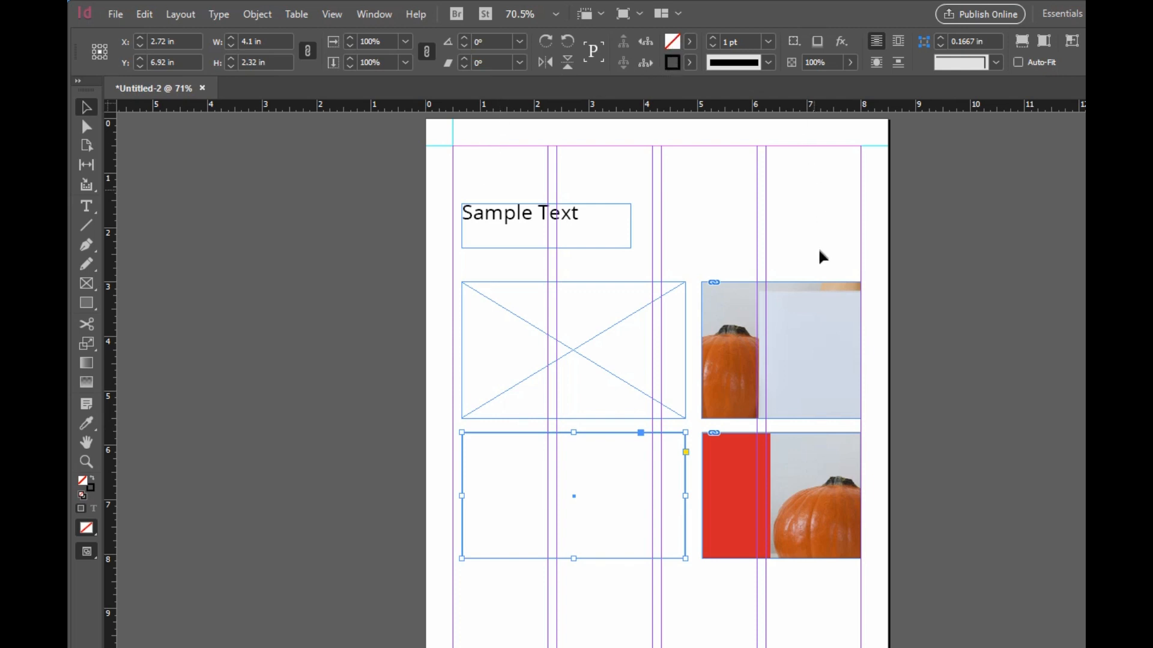
pyautogui.click(789, 310)
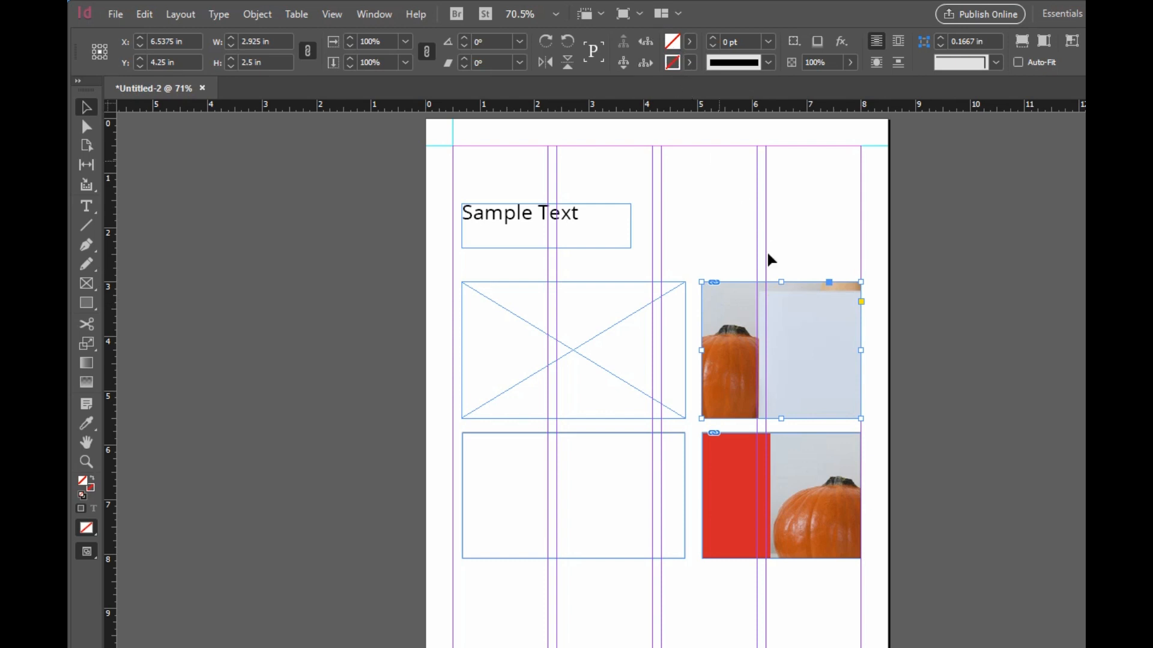
pyautogui.click(797, 321)
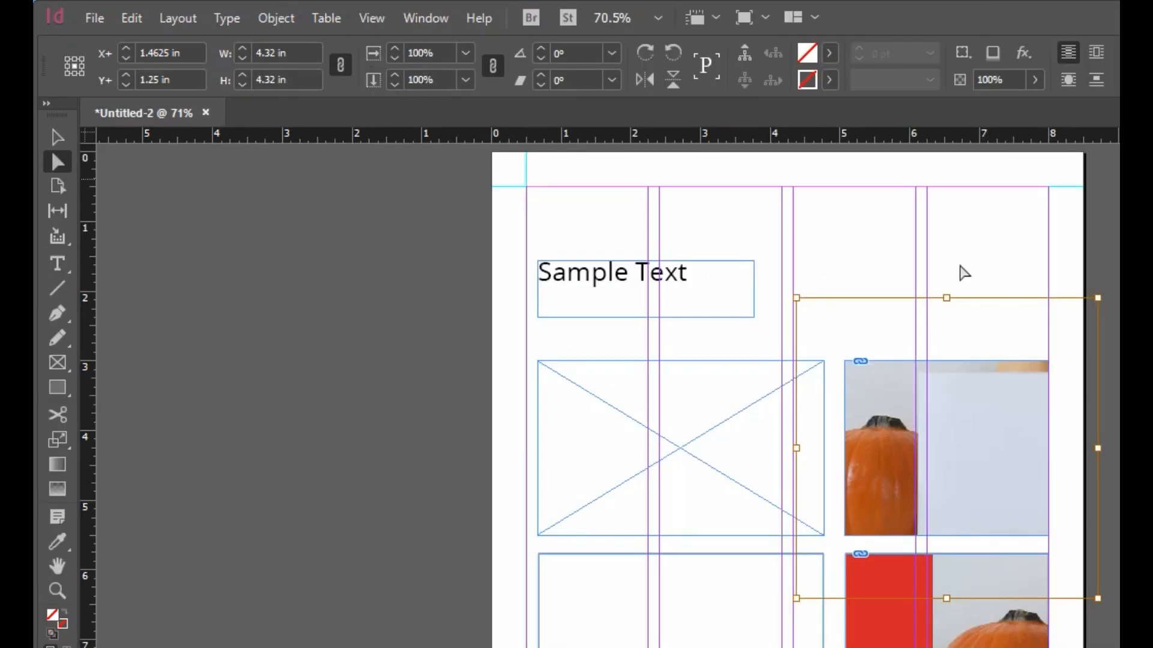
# - Reselect the image content in the upper pumpkin frame and reduce its scale proportionally to 86%
pyautogui.click(1125, 278)
pyautogui.click(988, 436)
pyautogui.click(395, 84)
pyautogui.click(395, 85)
pyautogui.click(395, 85)
pyautogui.click(395, 85)
pyautogui.click(395, 84)
pyautogui.click(396, 84)
pyautogui.click(396, 84)
pyautogui.click(396, 84)
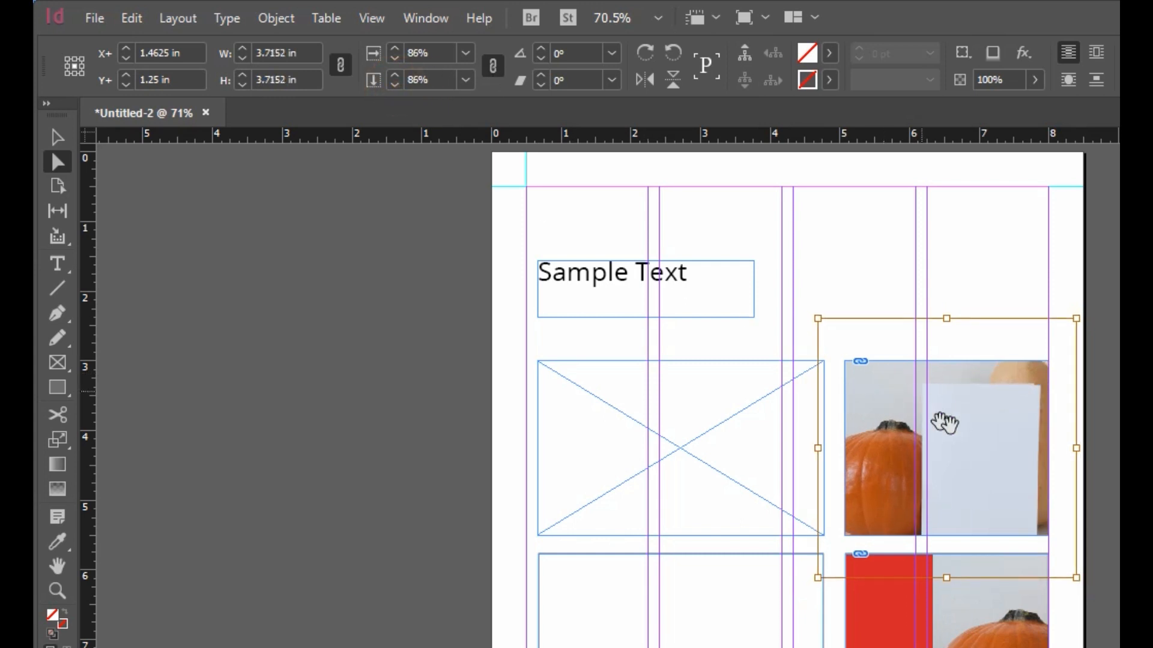
# - Shrink the image content proportionally to about 75% with the Scale tool, and deselect it
pyautogui.press('s')
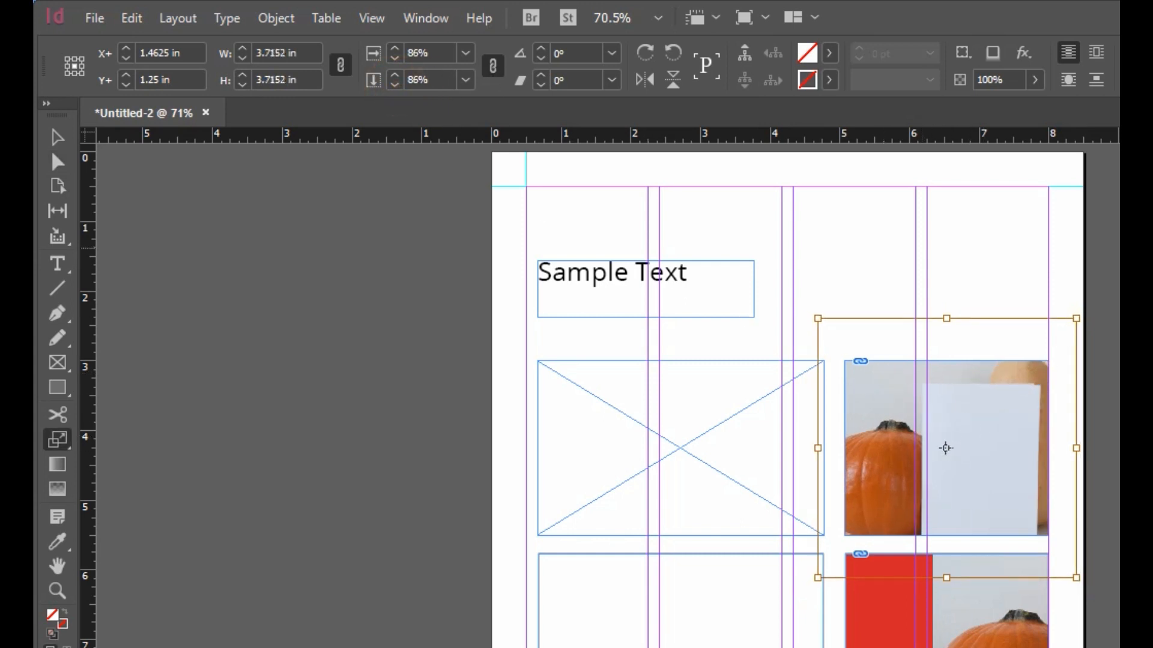
pyautogui.moveTo(971, 439); pyautogui.dragTo(967, 441)
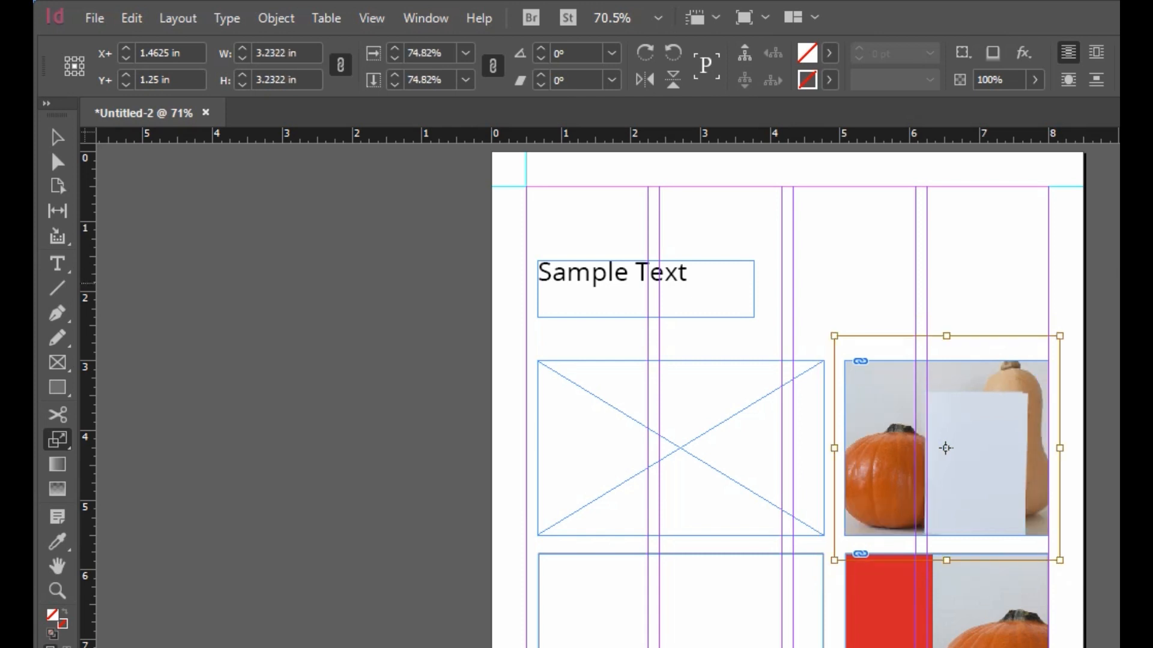
pyautogui.press('v')
pyautogui.click(993, 266)
pyautogui.click(983, 328)
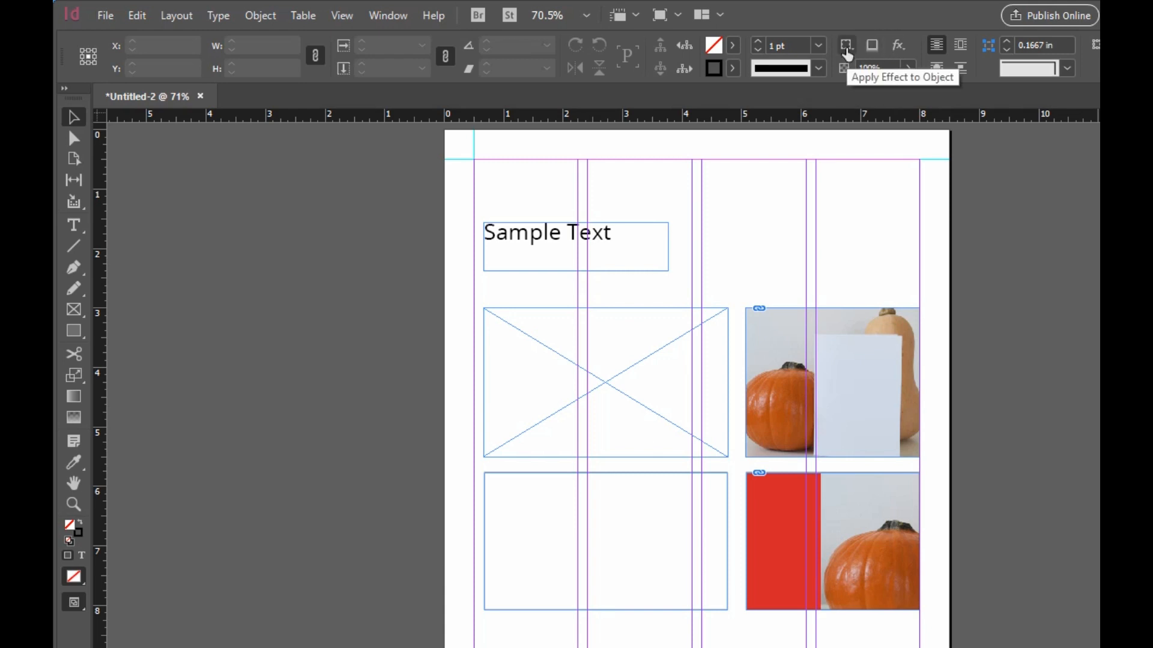
# - Highlight all of the Sample Text line to show the character and paragraph formatting controls
pyautogui.click(764, 199)
pyautogui.click(602, 231)
pyautogui.doubleClick(602, 231)
pyautogui.tripleClick(615, 232)
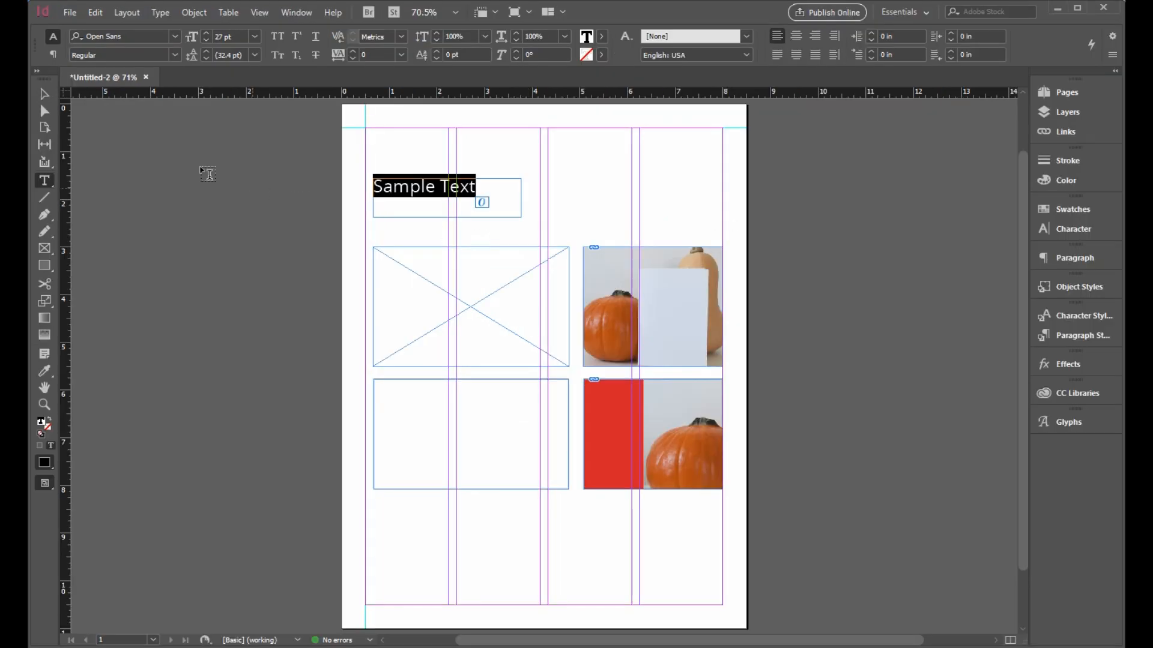
# - Select the two empty frames together to show the Control panel's alignment options, and deselect them
pyautogui.click(46, 96)
pyautogui.press('Escape')
pyautogui.moveTo(351, 283); pyautogui.dragTo(460, 427)
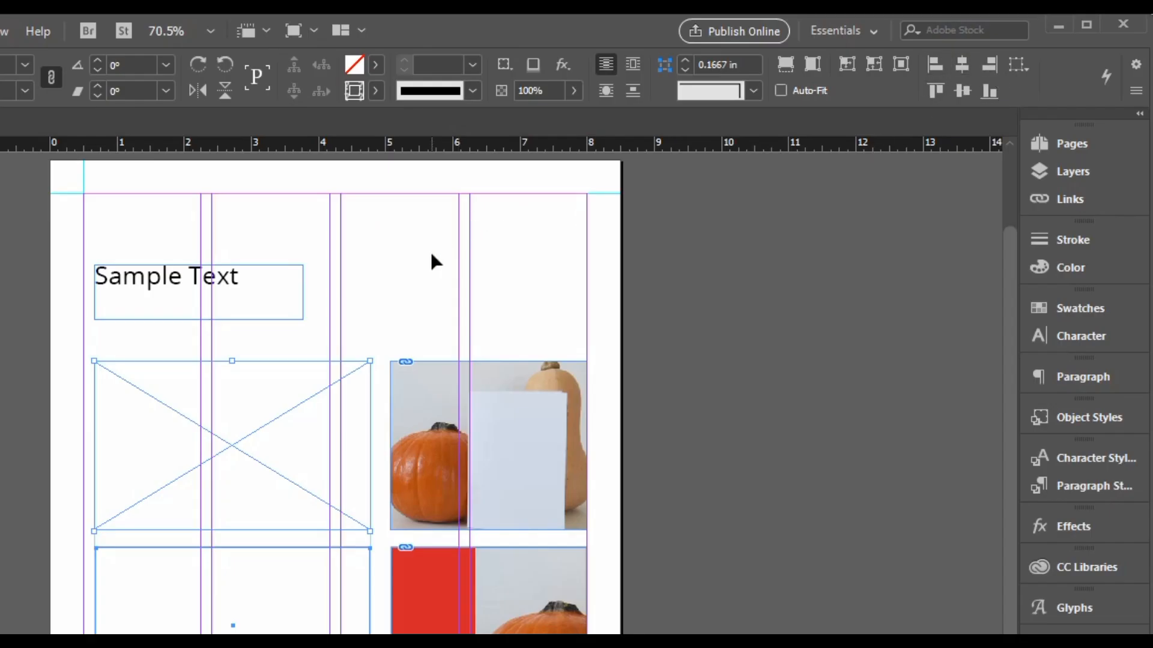
pyautogui.click(431, 252)
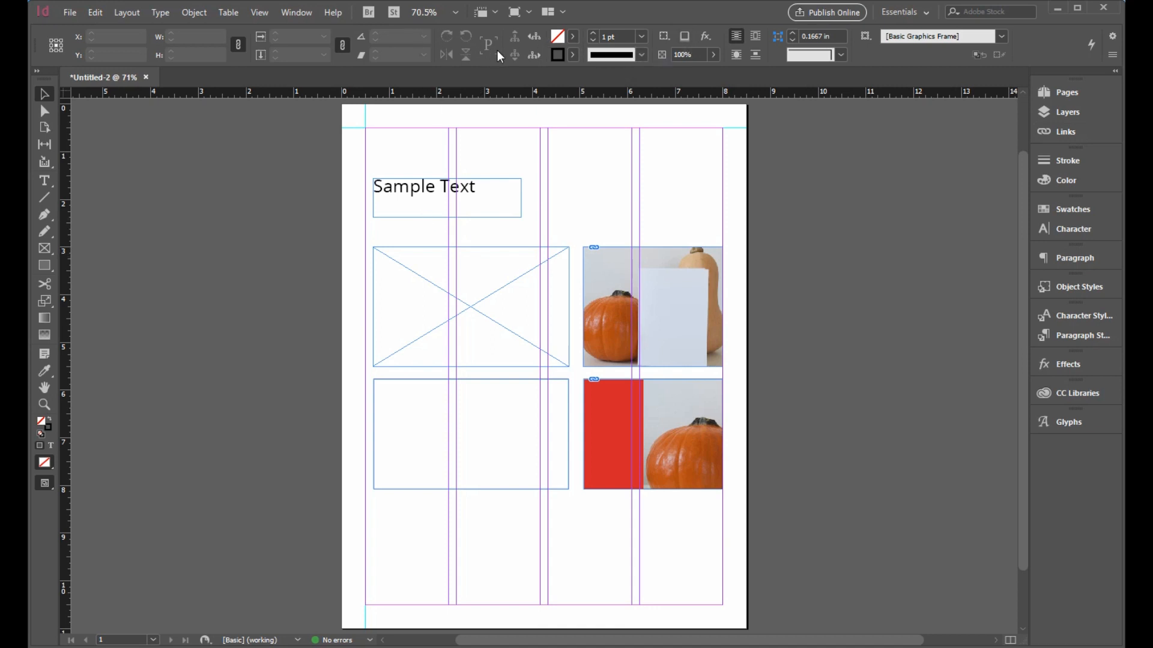
pyautogui.moveTo(429, 165); pyautogui.dragTo(445, 195)
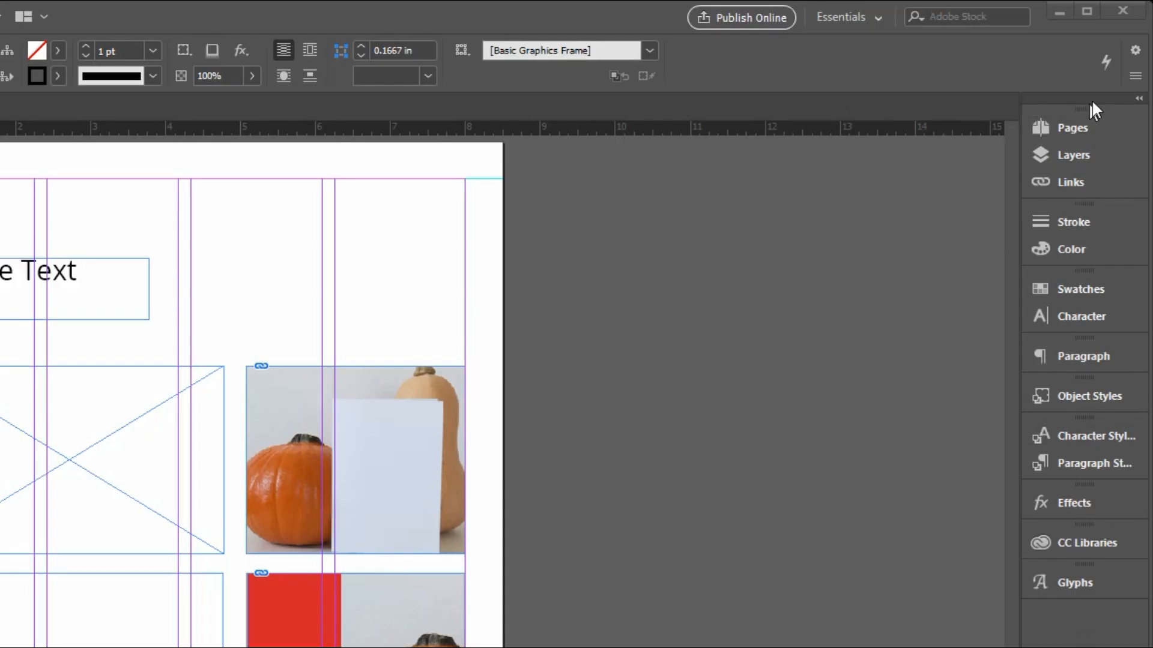
# - Expand the panel dock, show the contents of the Paragraph and Swatches panels, and collapse the dock to icons
pyautogui.click(1139, 104)
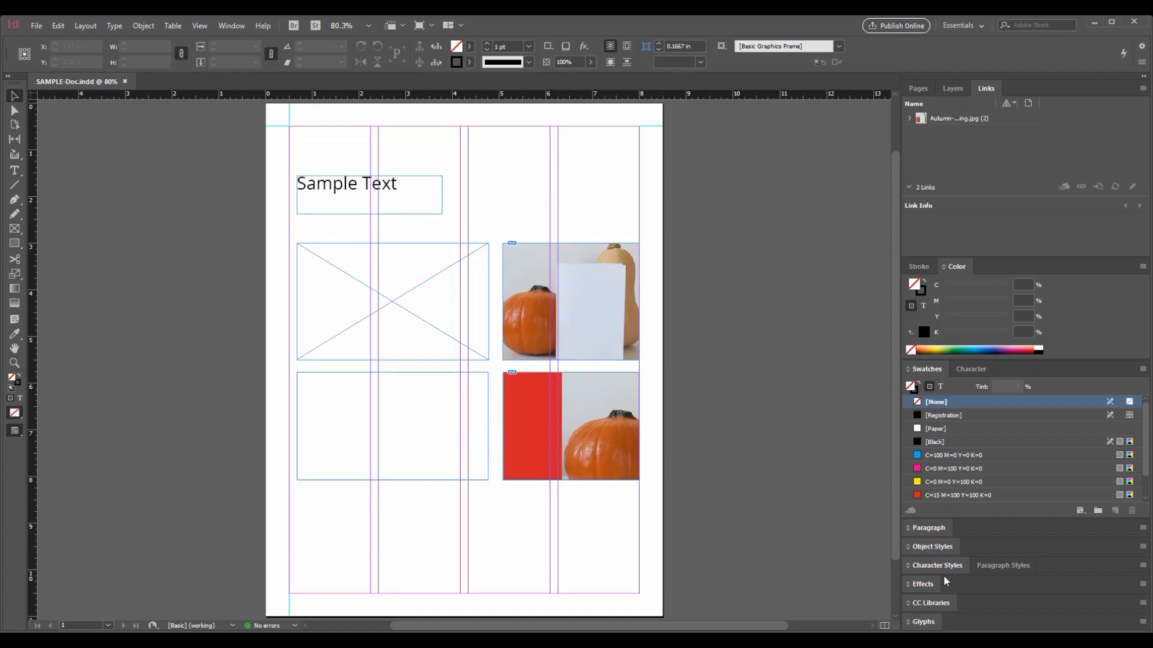
pyautogui.click(908, 529)
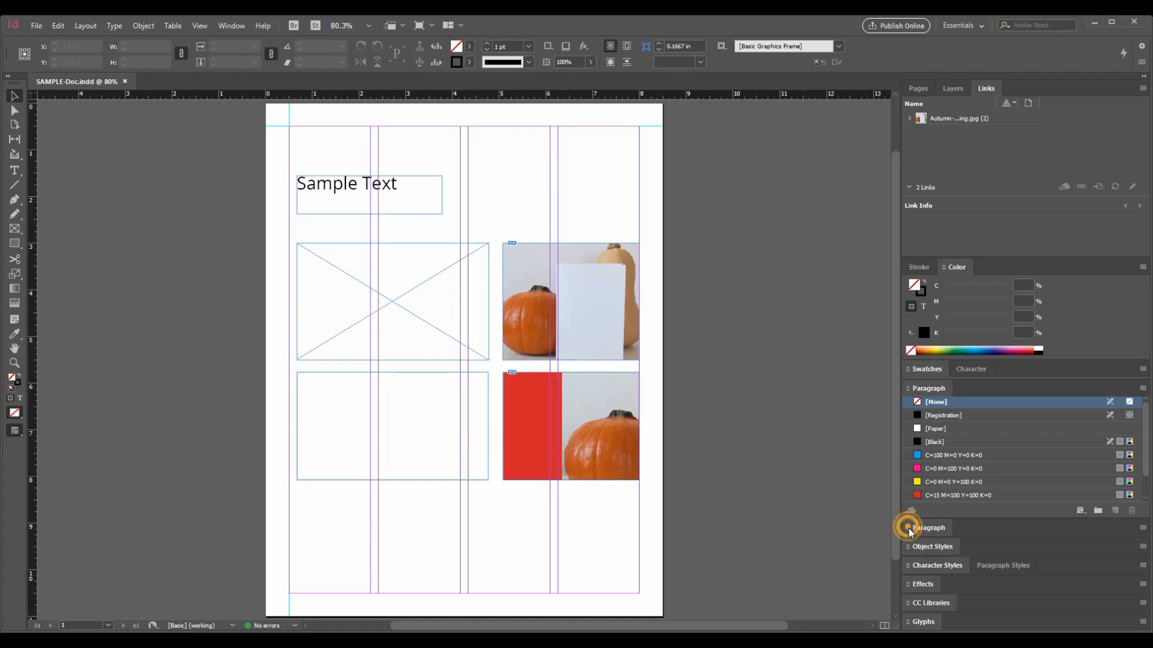
pyautogui.doubleClick(907, 388)
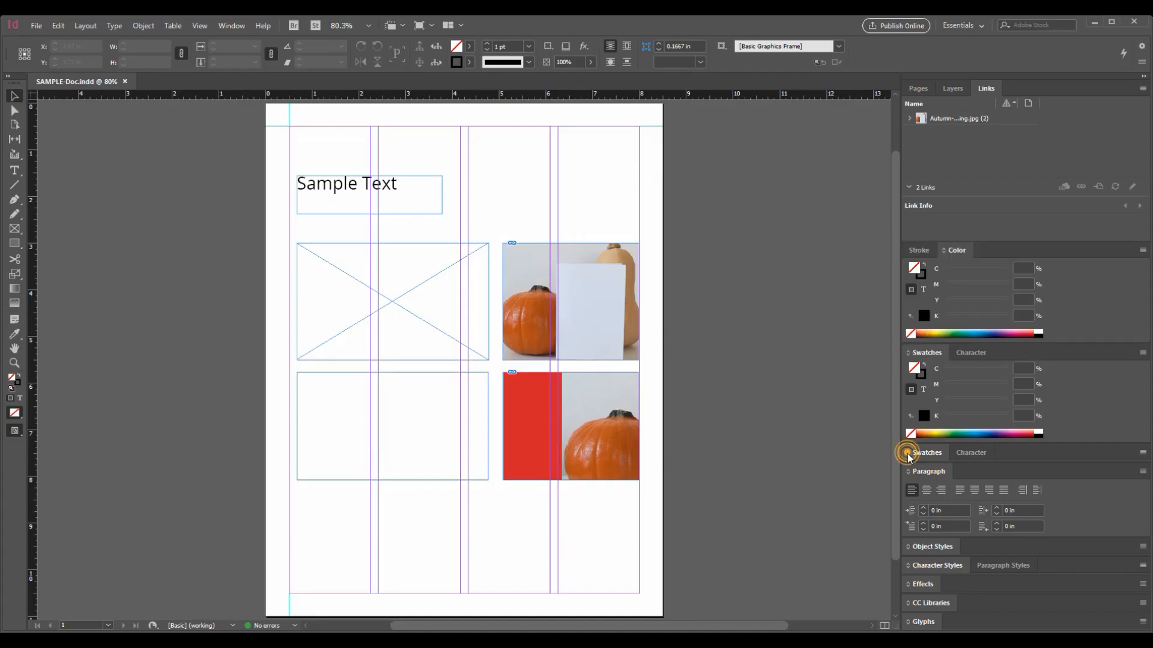
pyautogui.click(692, 313)
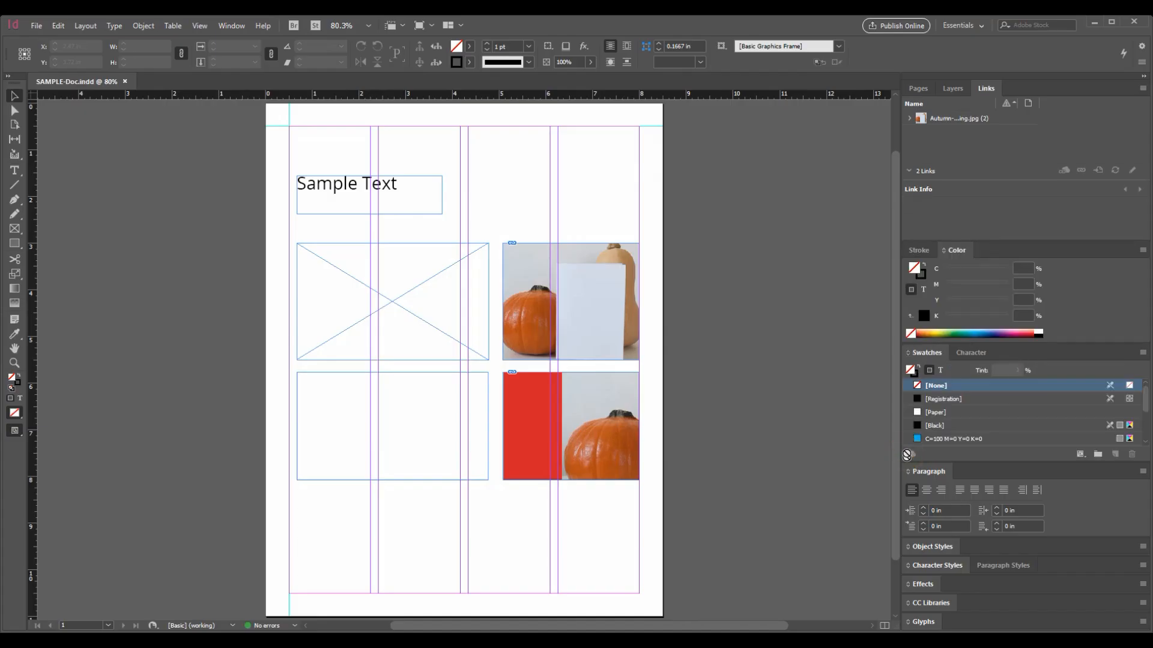
pyautogui.click(1144, 77)
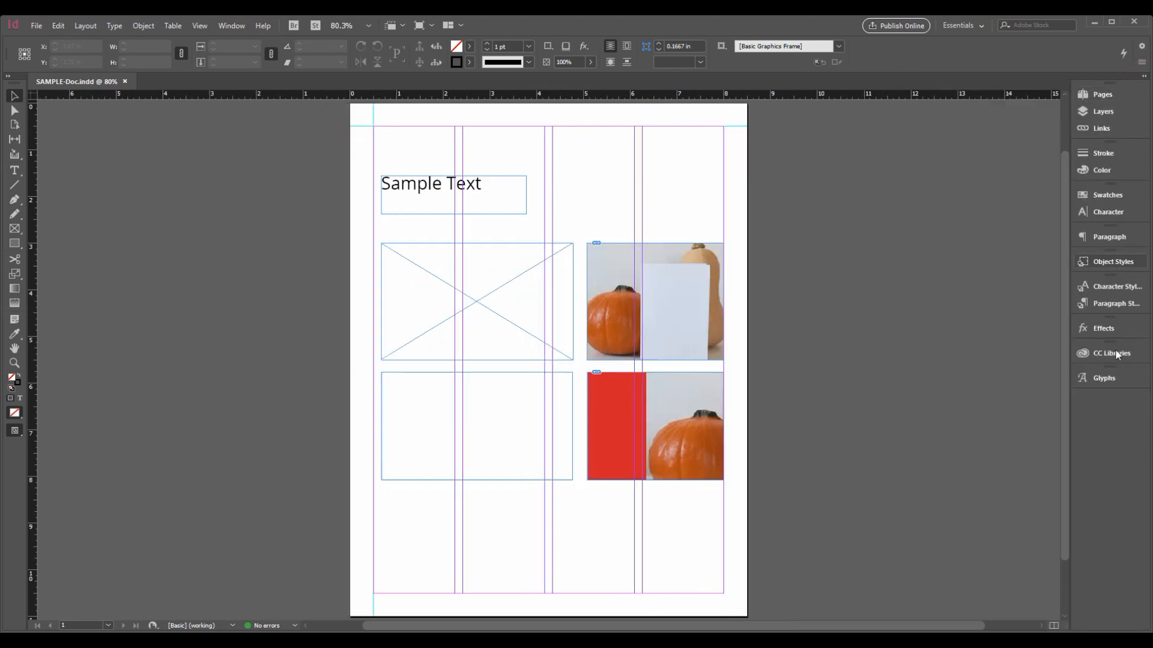
# - Detach the Pages, Layers and Links group from the dock as a floating group, and show its Pages and Layers panels
pyautogui.moveTo(1108, 84); pyautogui.dragTo(911, 129)
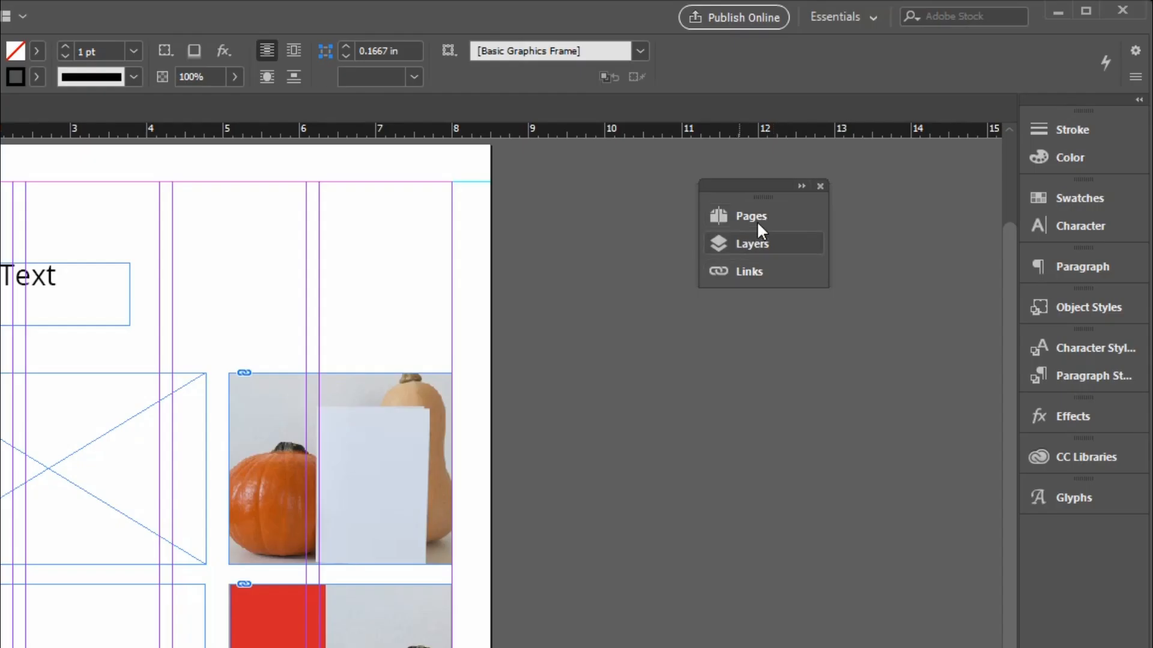
pyautogui.click(910, 148)
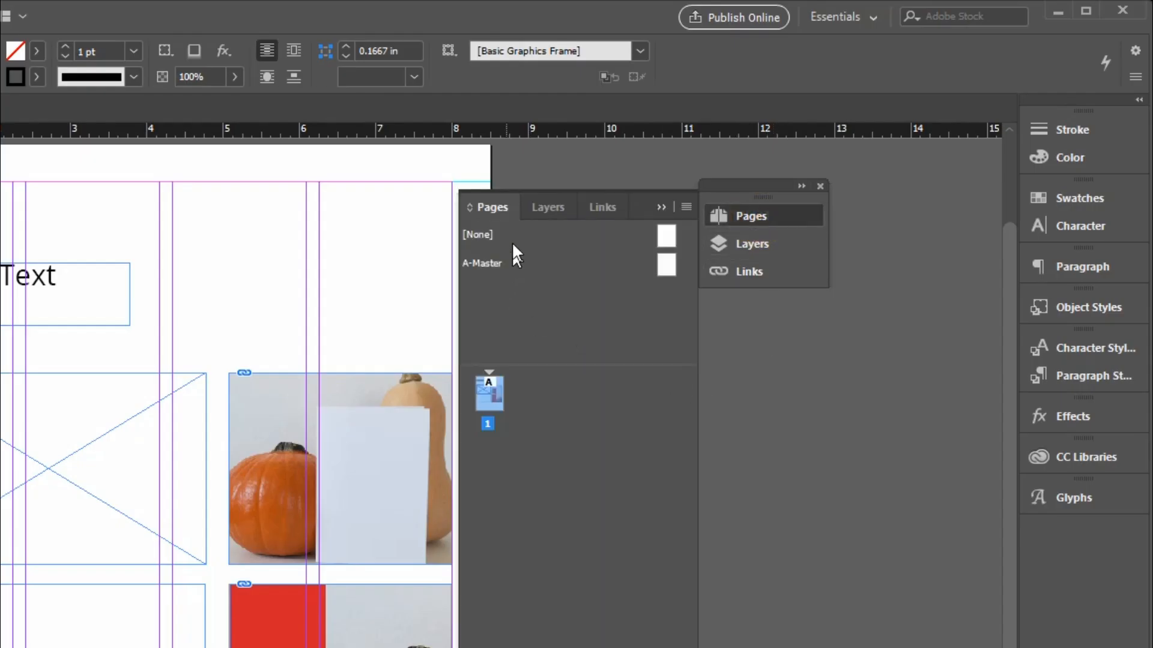
pyautogui.click(747, 243)
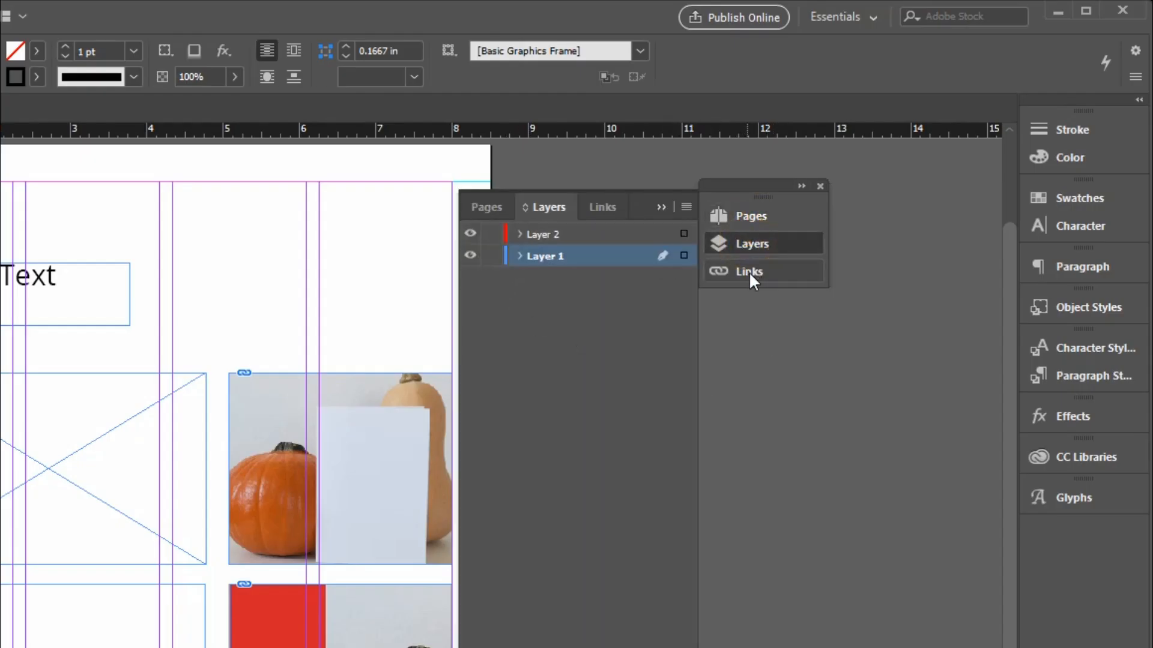
# - Pull the Layers panel out of the floating group, regroup it after Links, and collapse the group to icons
pyautogui.moveTo(545, 207); pyautogui.dragTo(184, 285)
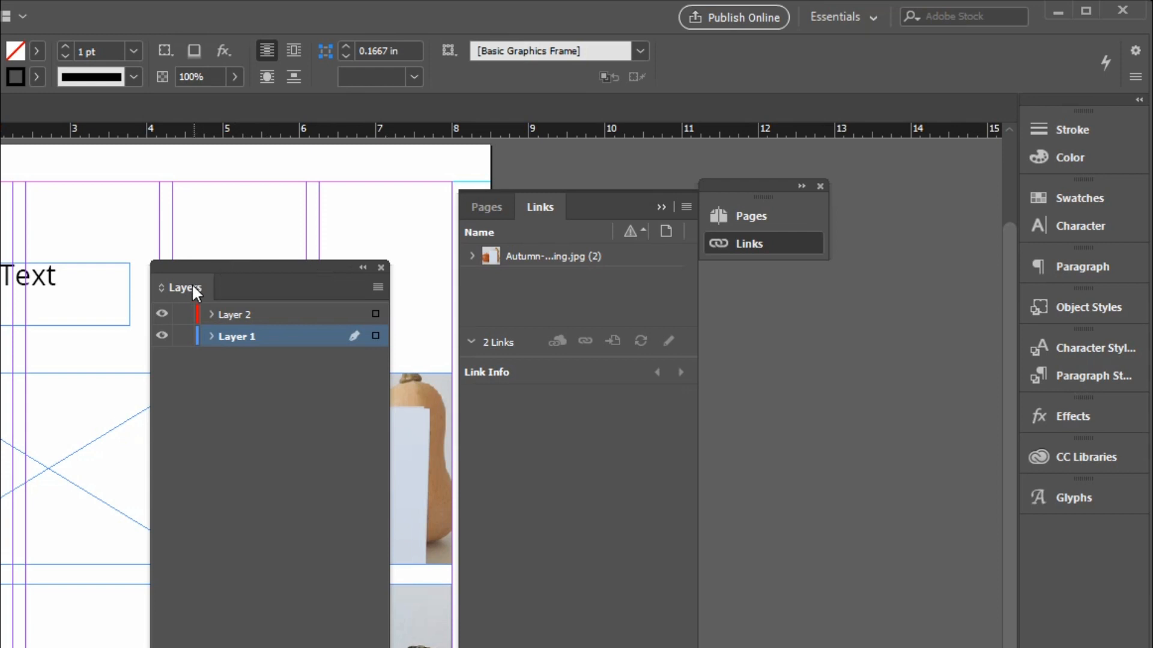
pyautogui.moveTo(184, 285); pyautogui.dragTo(557, 219)
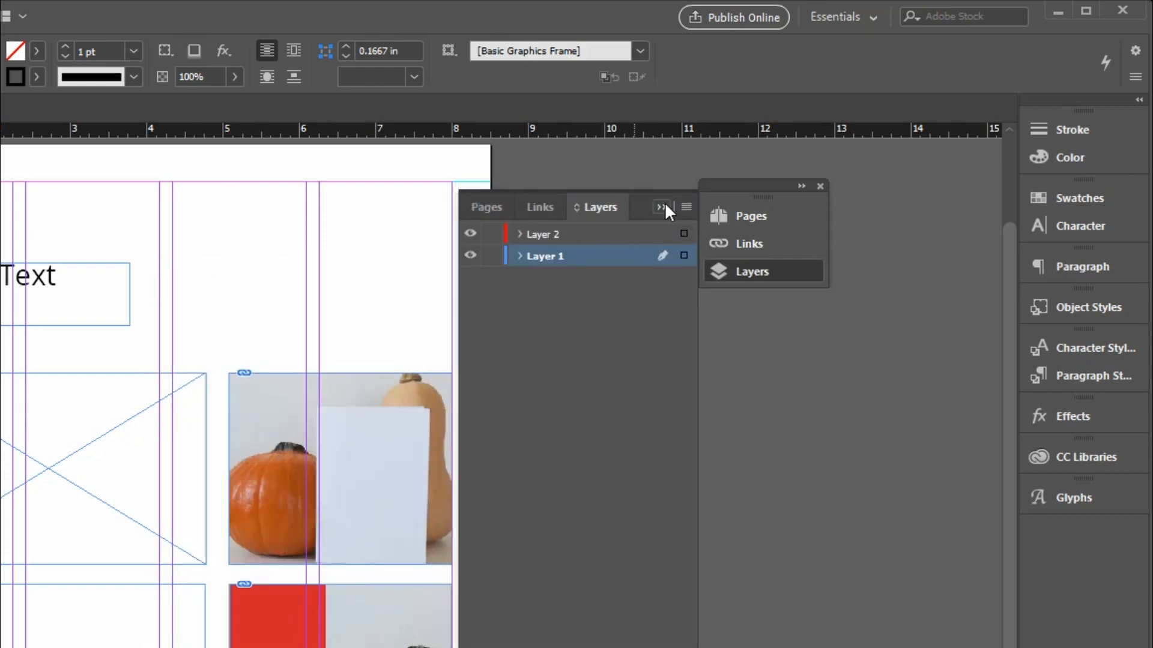
pyautogui.click(664, 204)
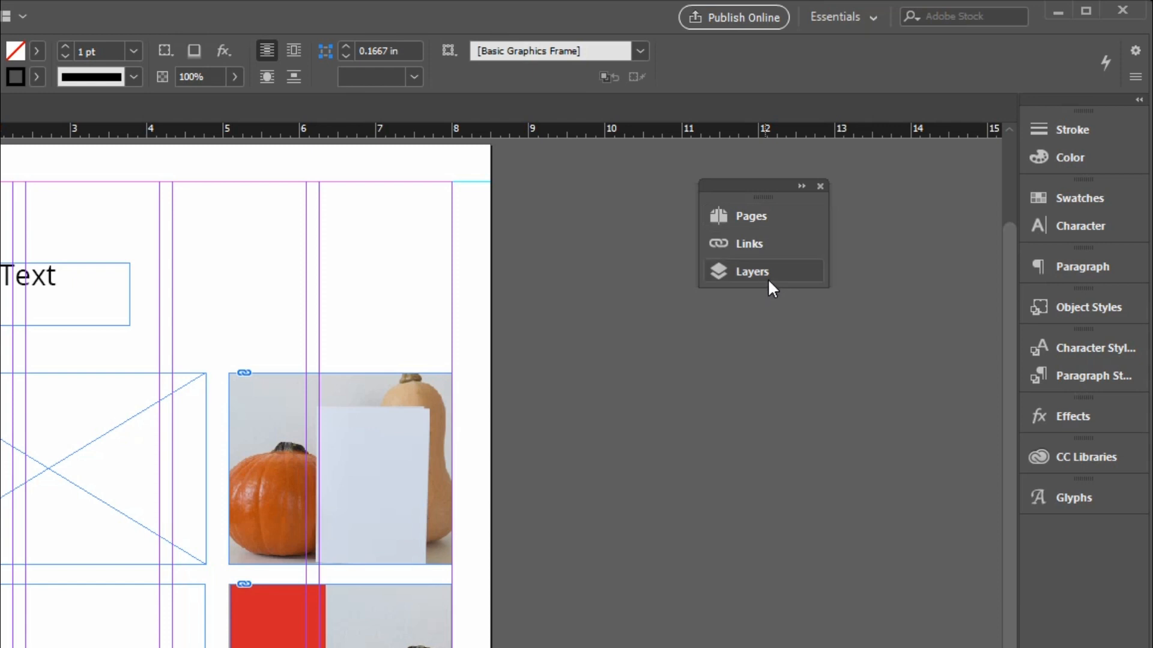
# - Show the Pages panel and the Links panel from the floating group
pyautogui.click(772, 216)
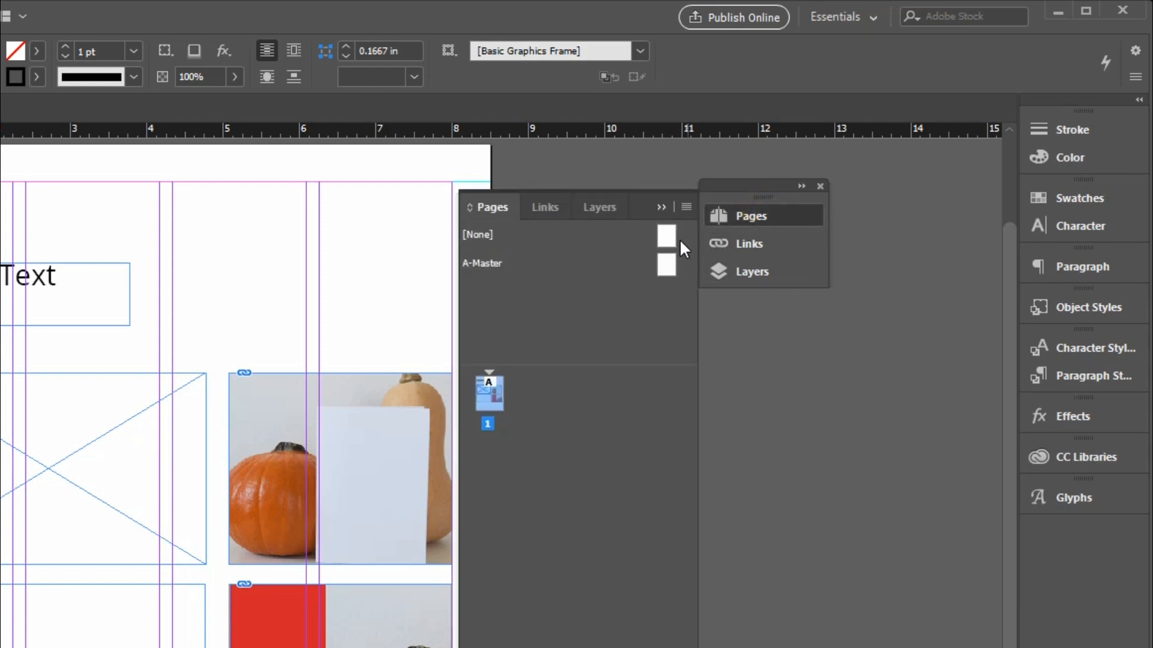
pyautogui.click(757, 244)
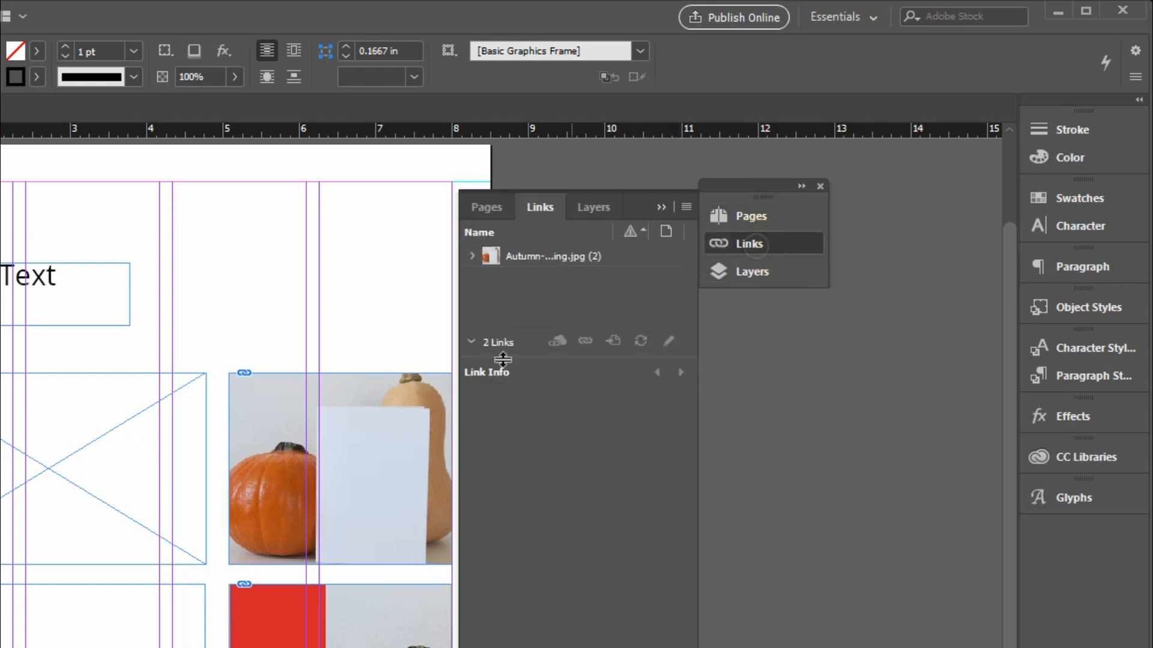
# - Go to page 1 from the Pages panel, and view the floating group's Links and Layers panels before returning to Pages
pyautogui.click(761, 217)
pyautogui.doubleClick(488, 396)
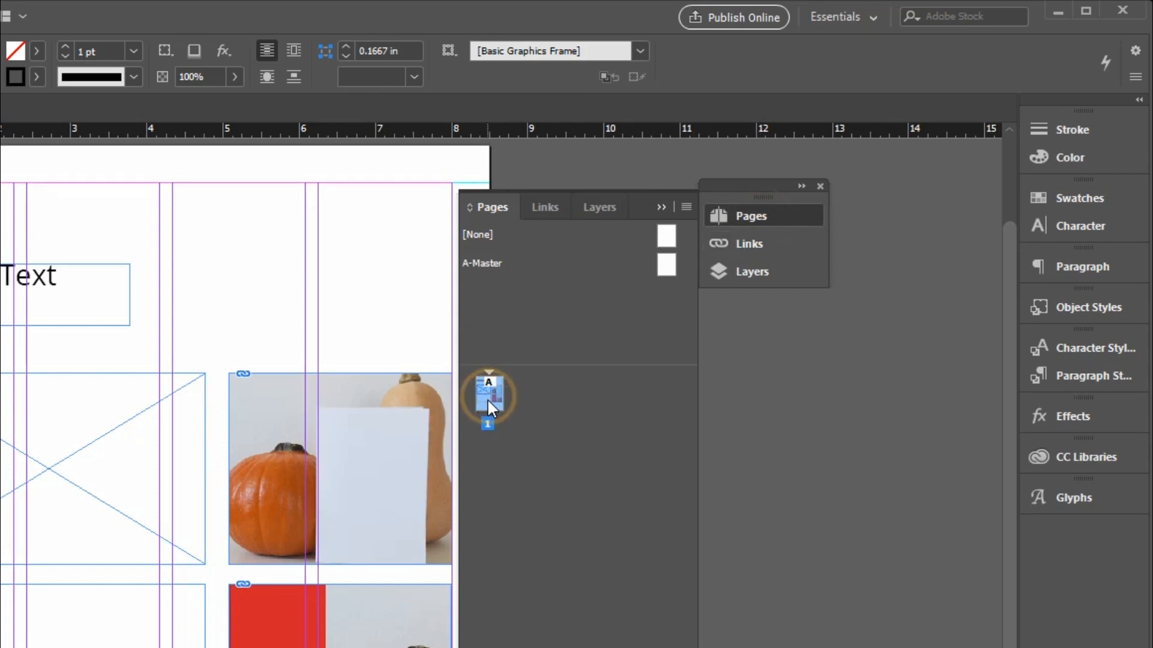
pyautogui.click(743, 241)
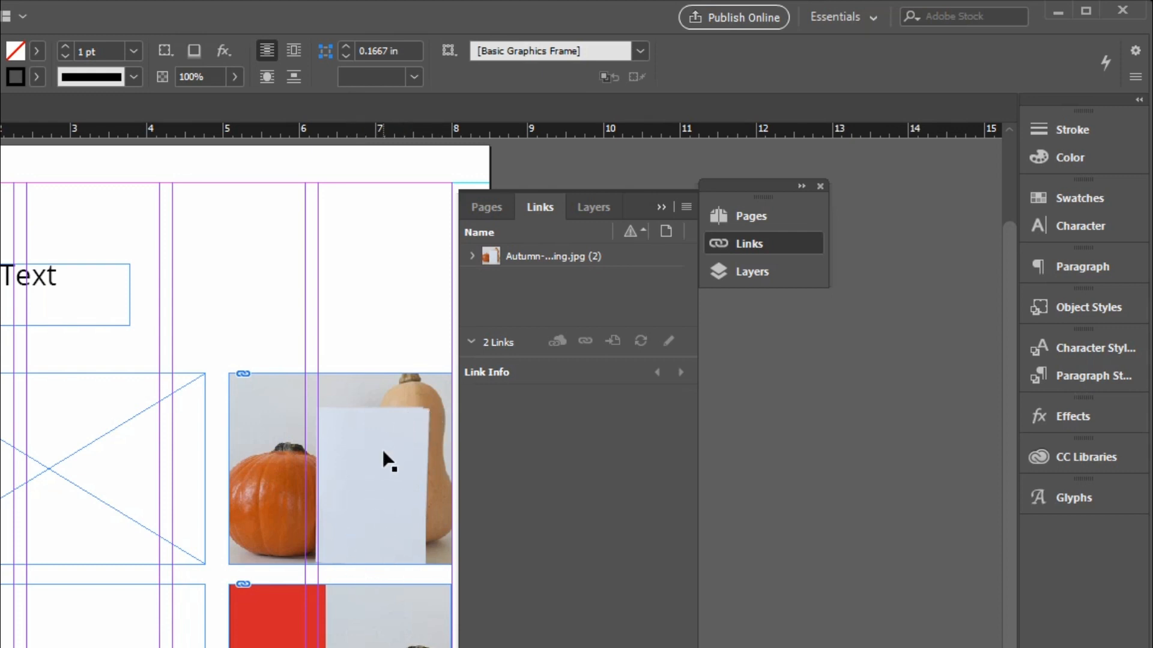
pyautogui.click(751, 270)
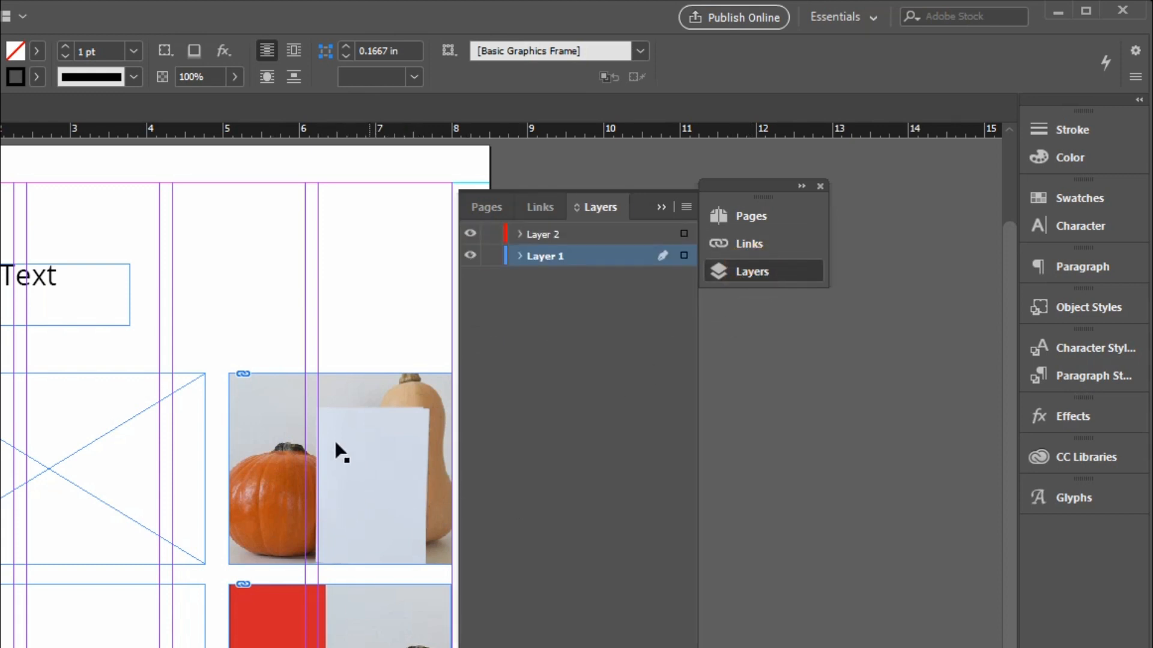
pyautogui.click(769, 239)
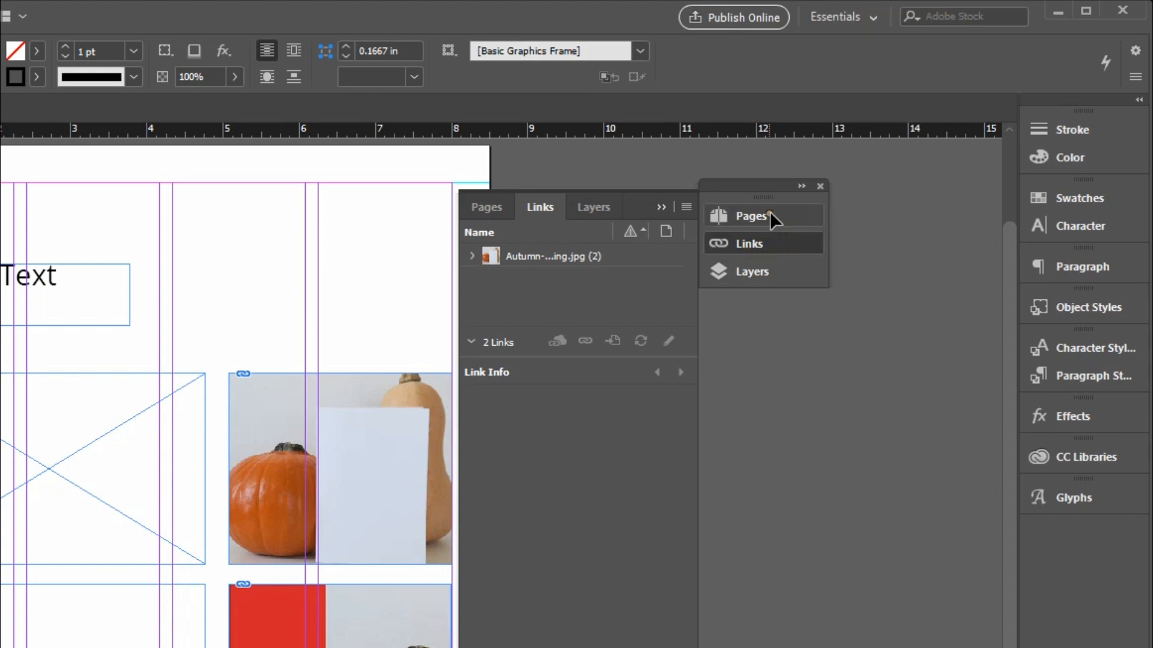
pyautogui.click(770, 213)
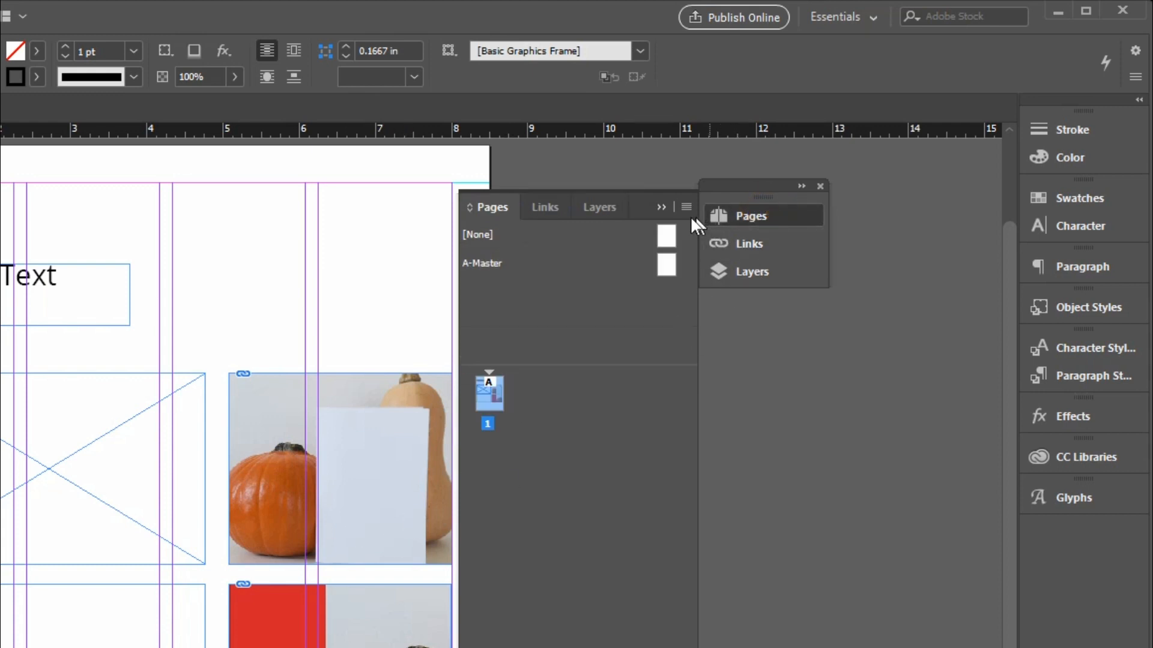
# - Collapse the floating Pages, Links and Layers group to icons and dock it above the Stroke and Color group
pyautogui.click(662, 207)
pyautogui.moveTo(758, 196)
pyautogui.mouseDown()
pyautogui.moveTo(875, 219)
pyautogui.moveTo(1028, 151)
pyautogui.moveTo(1068, 110)
pyautogui.mouseUp()
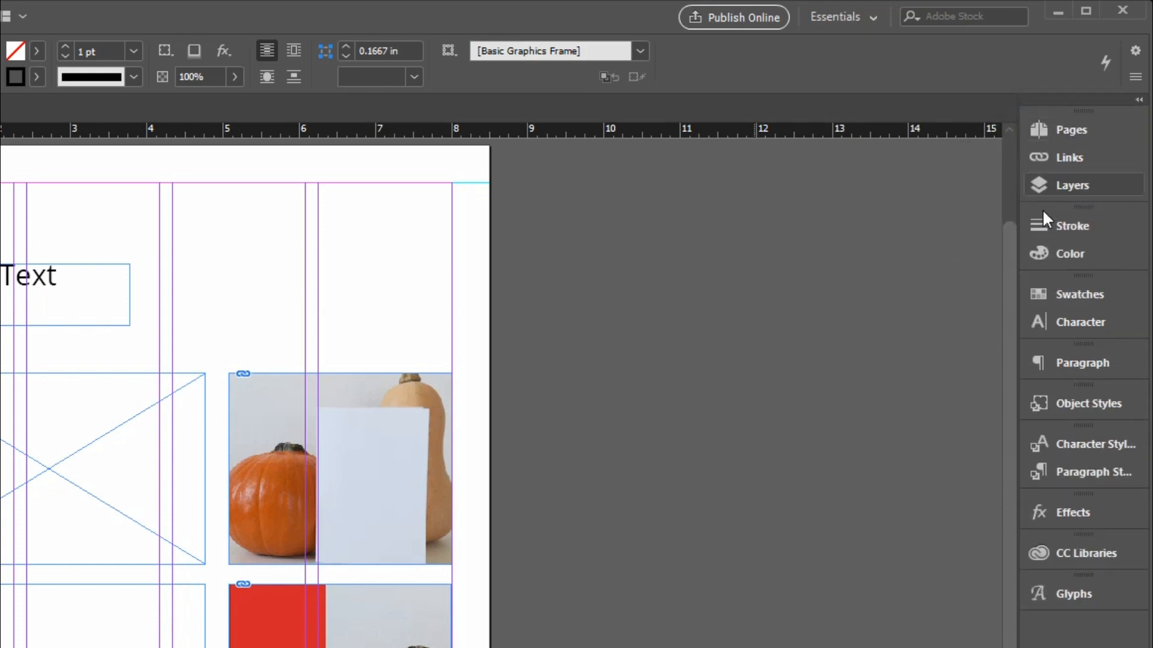
# - Add a second page in the Pages panel, swap the order of the two pages, and restore their original order
pyautogui.click(1062, 132)
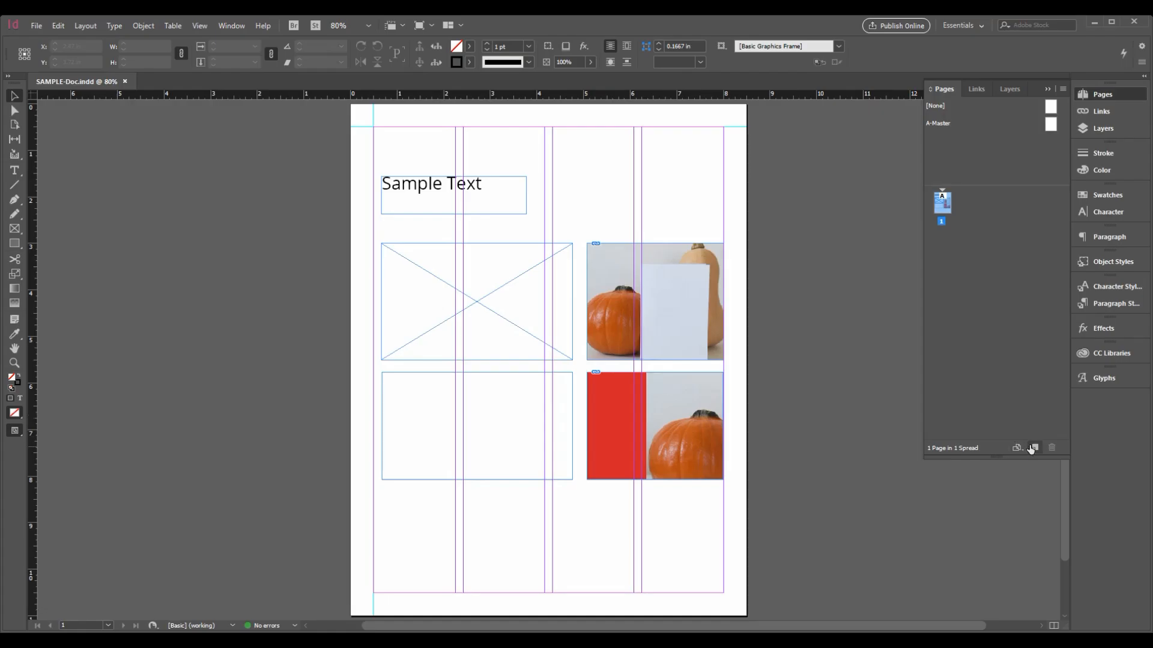
pyautogui.click(1032, 447)
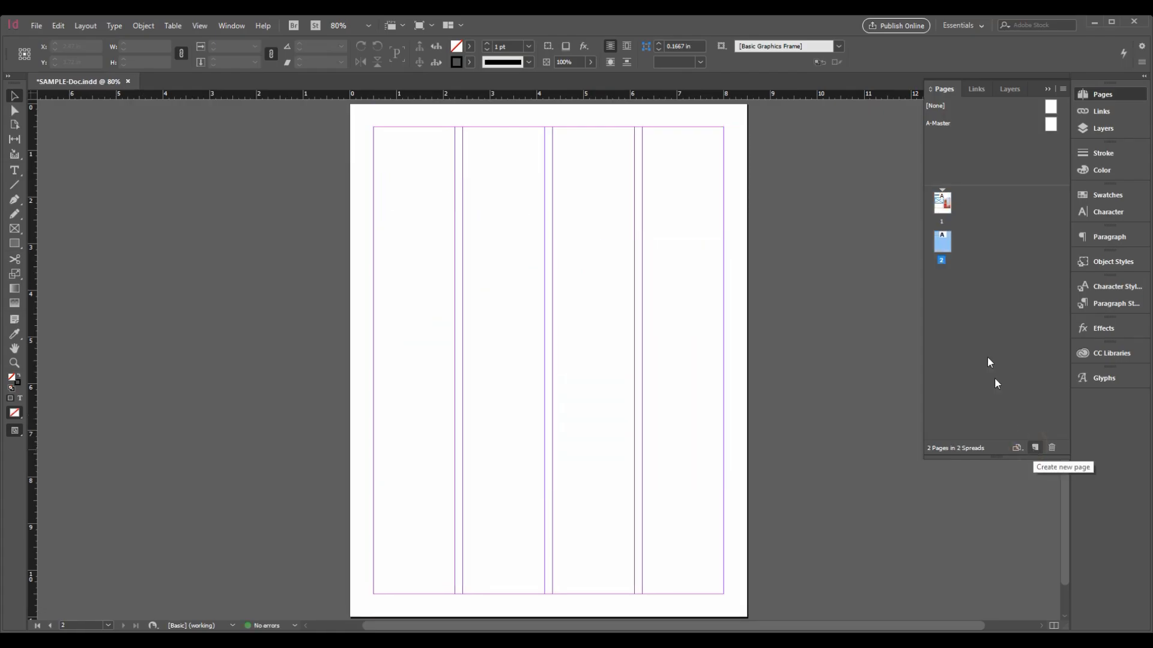
pyautogui.moveTo(942, 239); pyautogui.dragTo(932, 200)
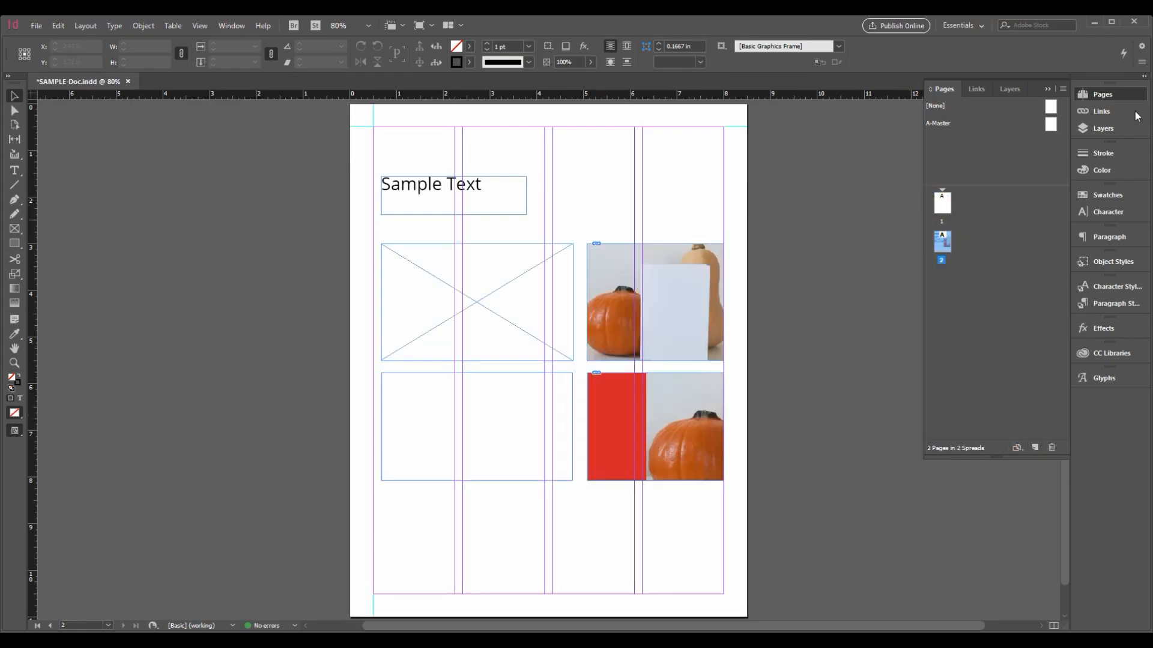
pyautogui.moveTo(942, 241); pyautogui.dragTo(937, 199)
# - Show the link information for Autumn-greeting.jpg in the Links panel
pyautogui.click(1105, 112)
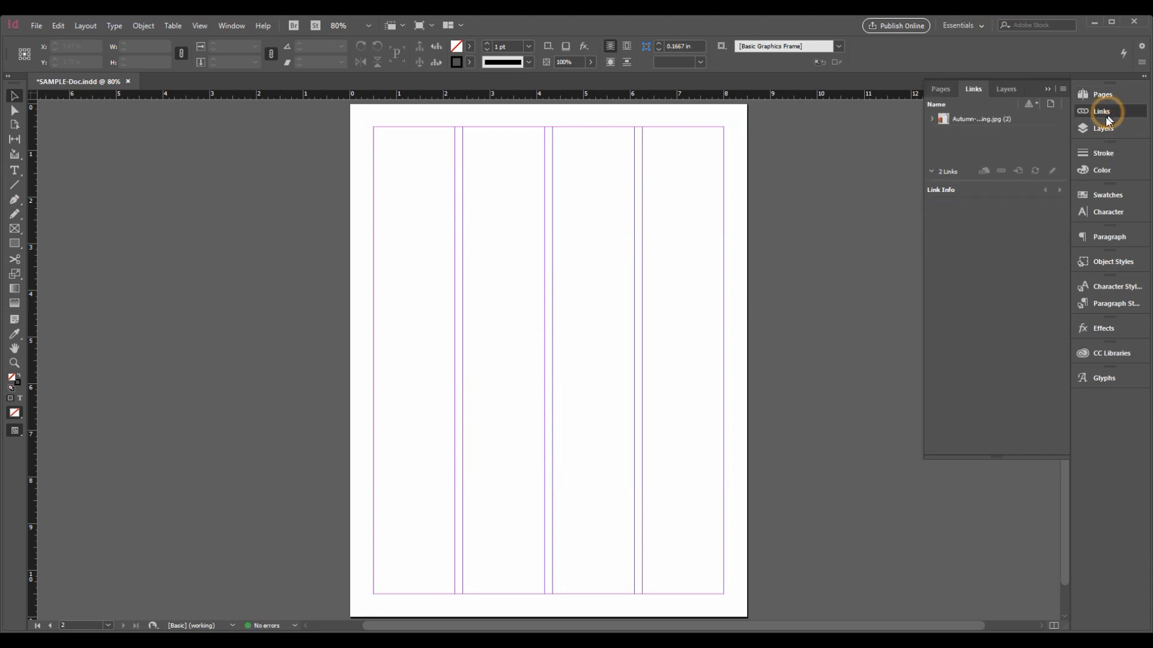
pyautogui.click(976, 120)
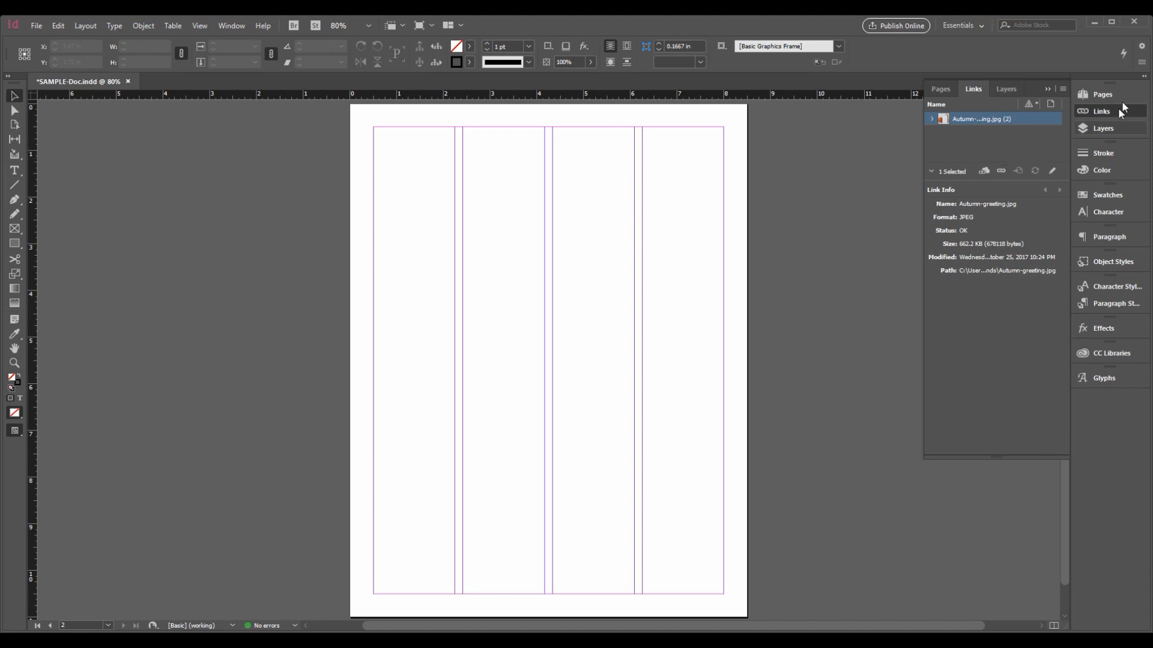
# - Return to page 1 from the Pages panel and collapse the panel to its icon
pyautogui.click(1102, 93)
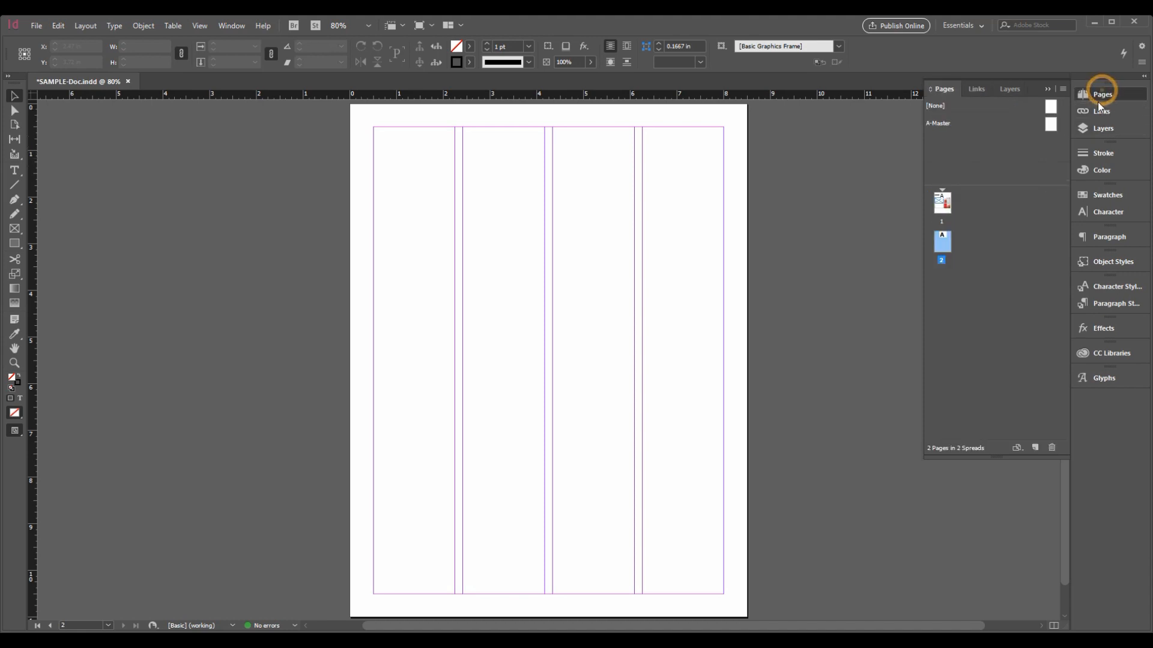
pyautogui.doubleClick(945, 211)
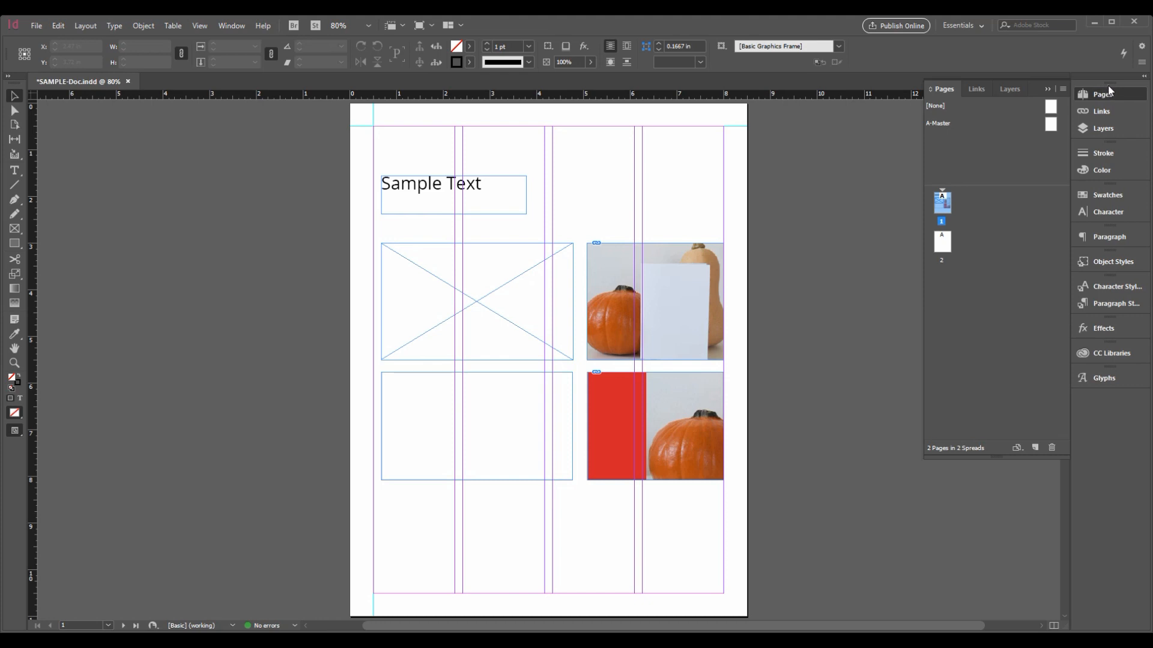
pyautogui.click(1046, 87)
pyautogui.click(1048, 90)
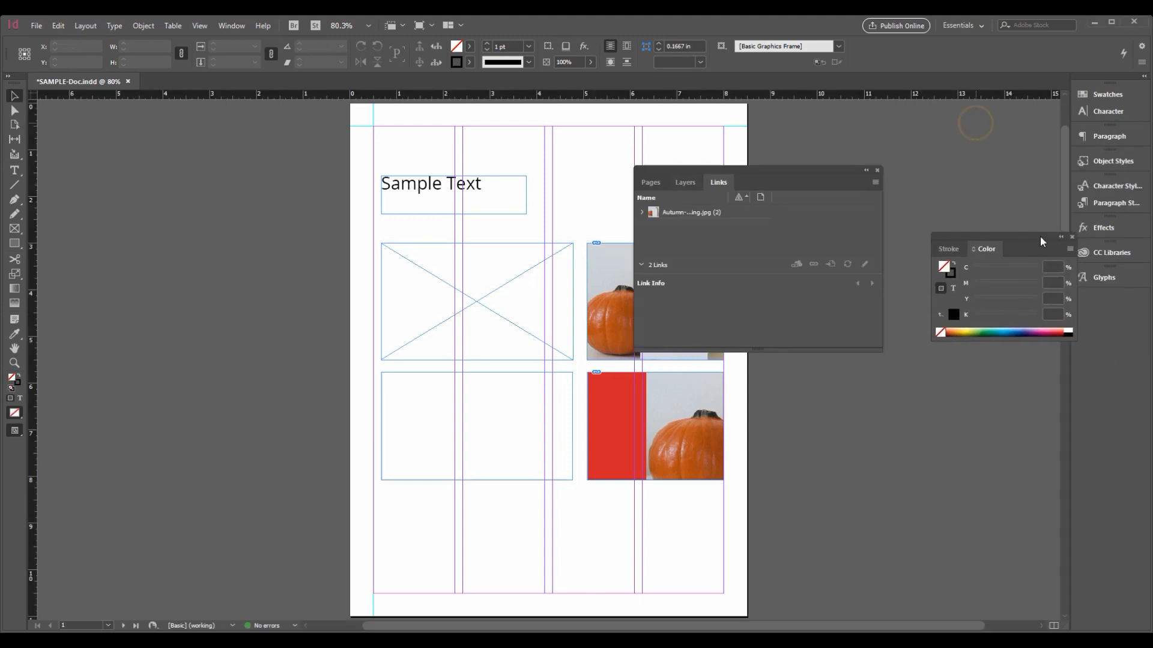
# - Dock the floating Stroke and Color group below Glyphs, and the Pages, Layers and Links group between Character and Paragraph
pyautogui.moveTo(1039, 236); pyautogui.dragTo(1103, 293)
pyautogui.moveTo(853, 170); pyautogui.dragTo(1114, 120)
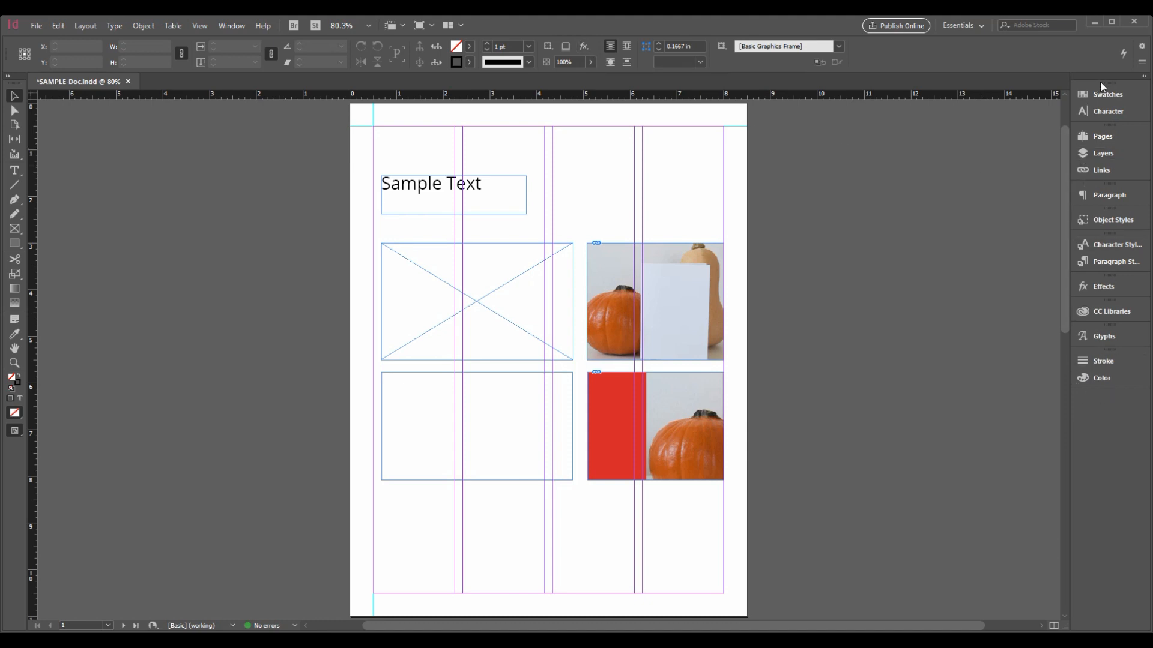
# - Show the Color and Stroke panels from the dock, and collapse them to icons
pyautogui.click(1103, 378)
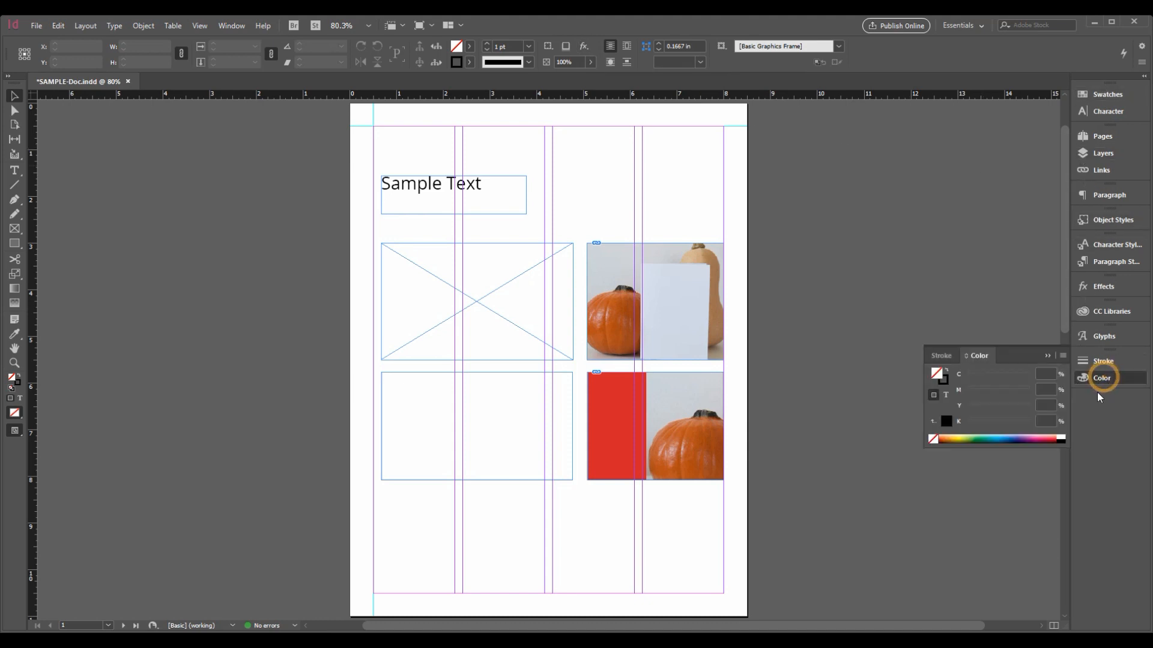
pyautogui.click(1111, 362)
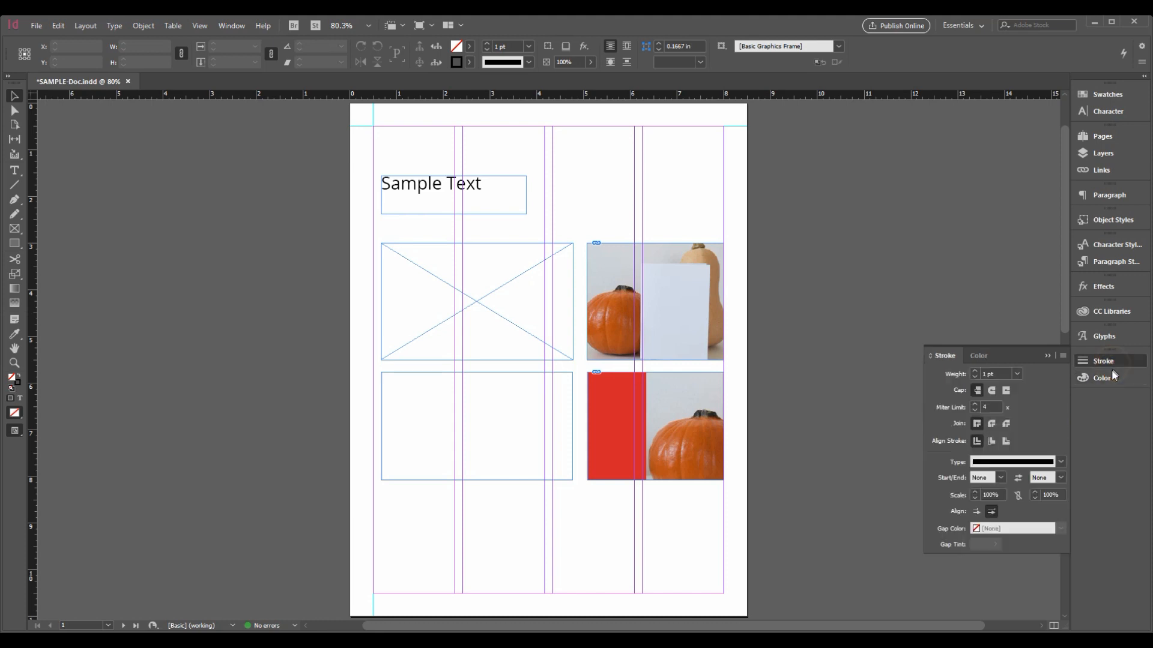
pyautogui.click(1048, 355)
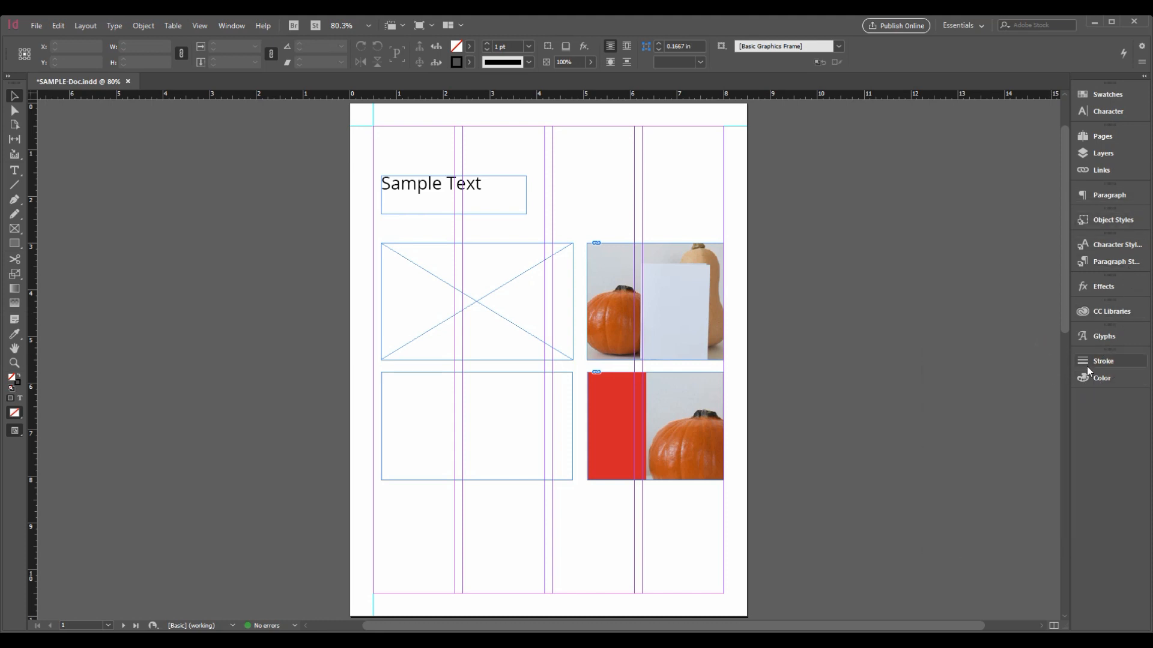
pyautogui.click(663, 295)
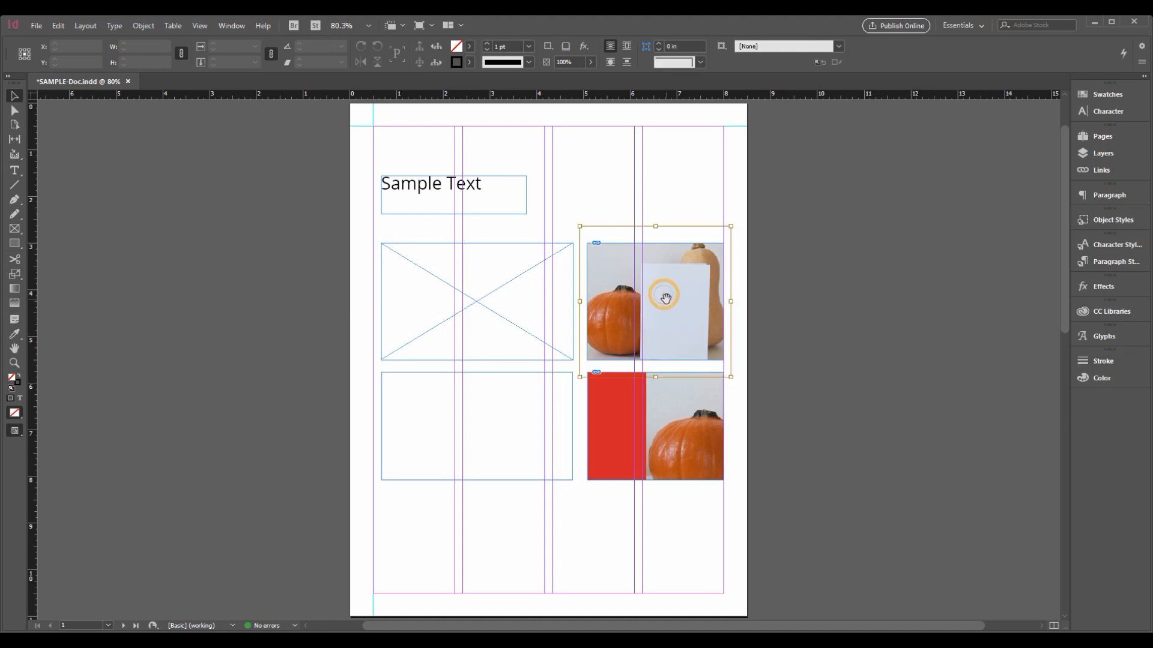
pyautogui.click(794, 287)
pyautogui.click(331, 257)
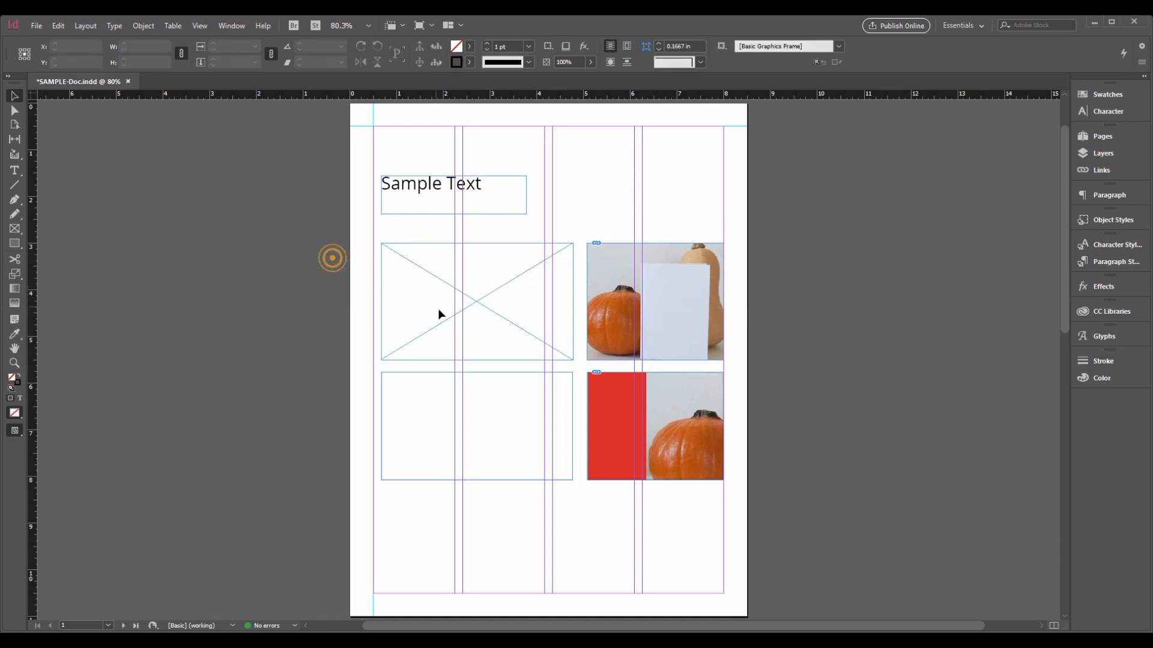
# - Set the stroke weight of the empty crossed graphic frame to 5 pt in the Stroke panel and deselect it
pyautogui.click(505, 319)
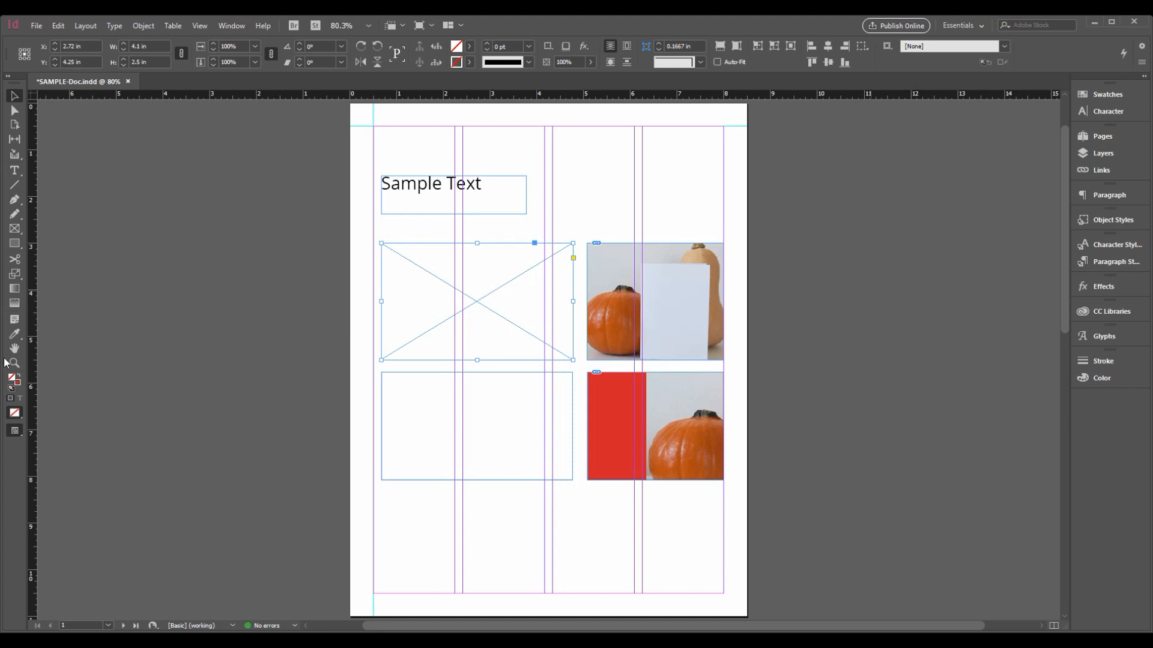
pyautogui.click(1101, 362)
pyautogui.click(975, 371)
pyautogui.click(975, 371)
pyautogui.click(975, 371)
pyautogui.click(975, 371)
pyautogui.click(975, 371)
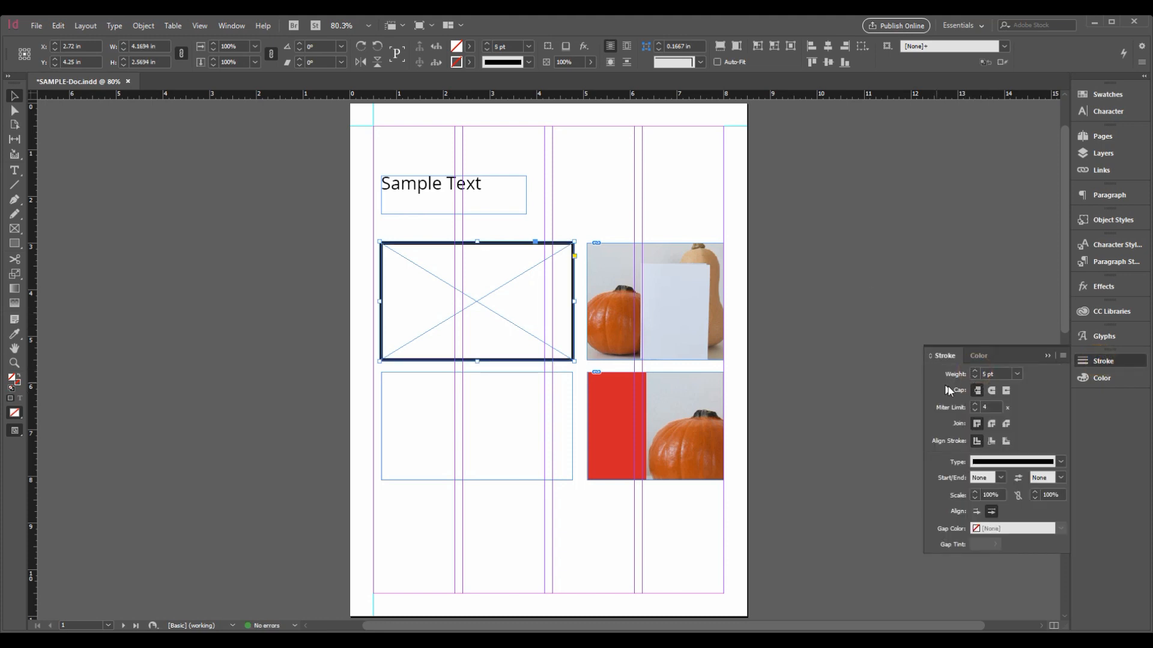
pyautogui.click(855, 379)
# - Draw a horizontal line about 2.73 in long above the upper pumpkin image with the Pen tool, and give it a round cap
pyautogui.press('p')
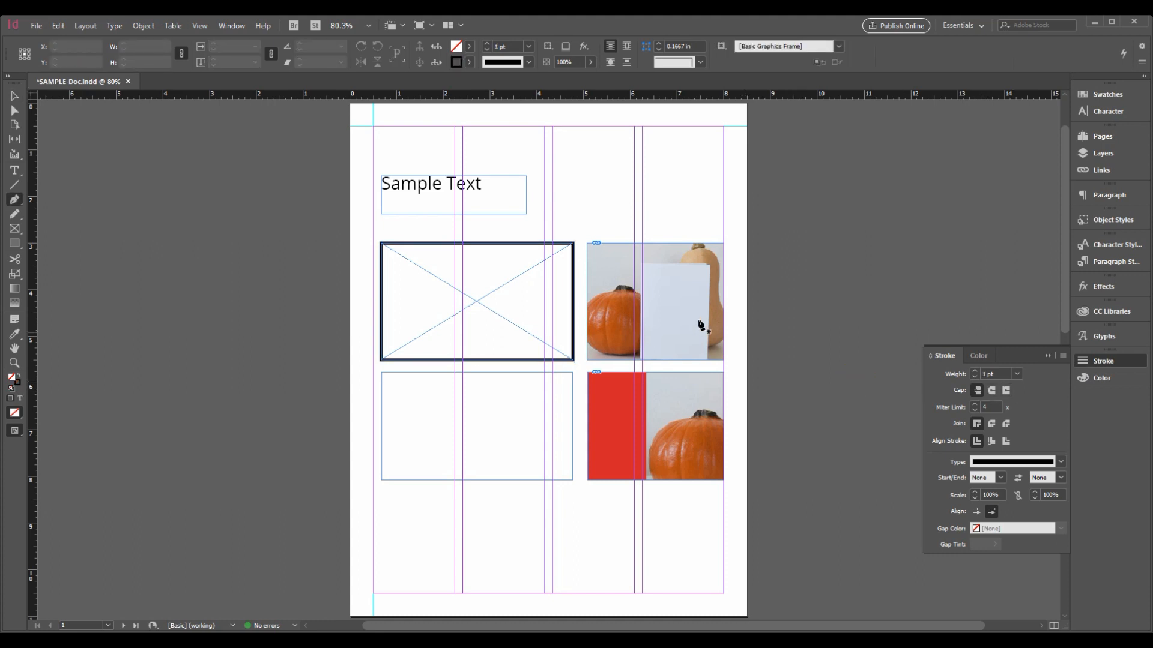
pyautogui.click(577, 206)
pyautogui.keyDown('shift'); pyautogui.click(705, 206); pyautogui.keyUp('shift')
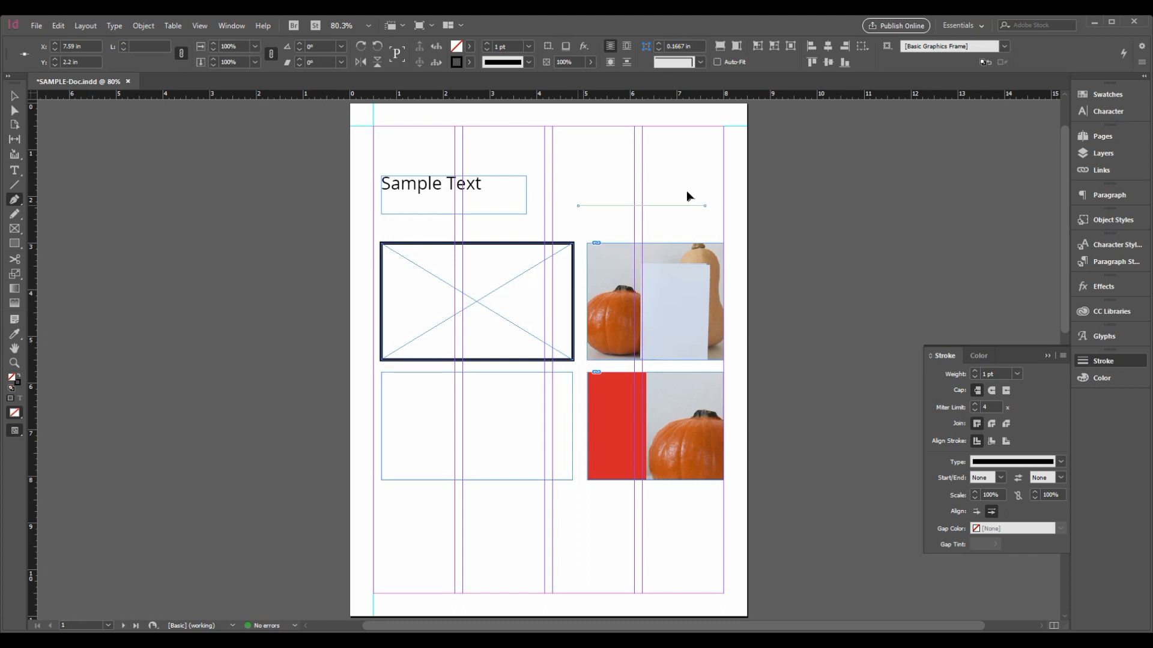
pyautogui.keyDown('ctrl'); pyautogui.click(669, 185); pyautogui.keyUp('ctrl')
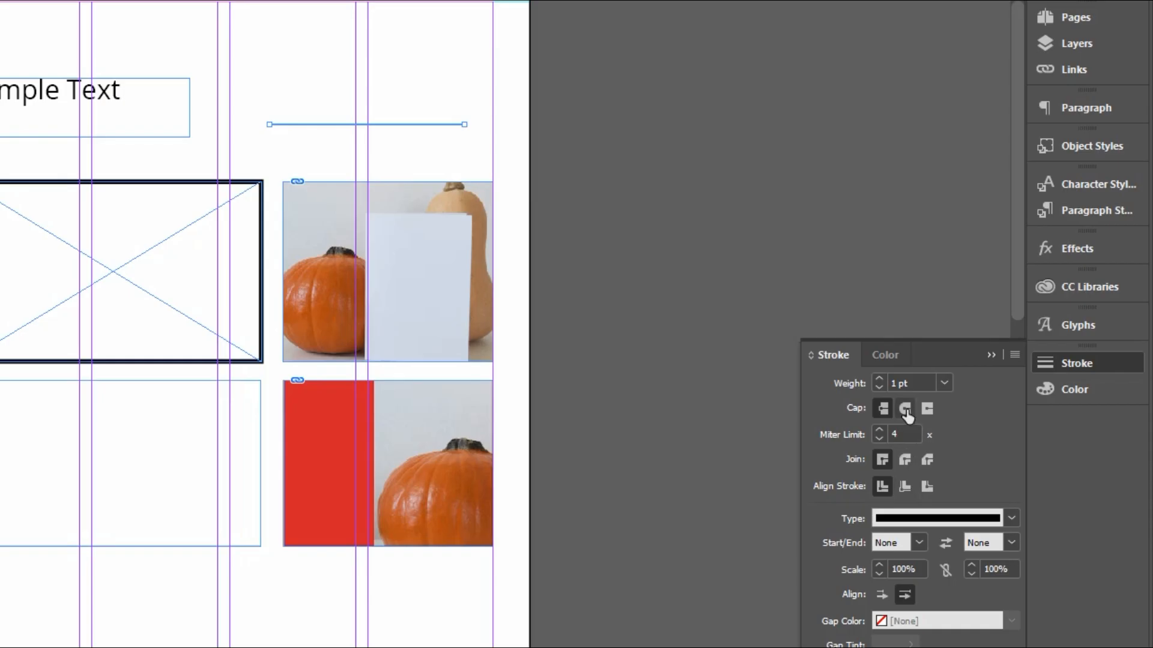
pyautogui.click(991, 390)
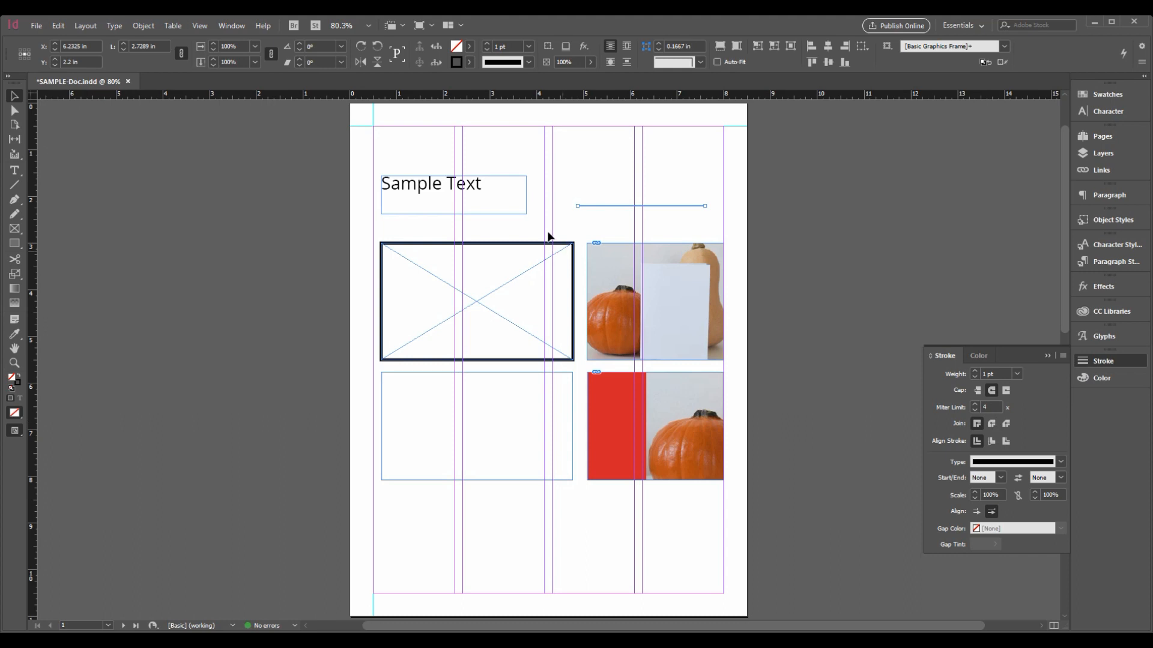
# - Apply a round join to the stroke of the crossed graphic frame and deselect it
pyautogui.click(543, 242)
pyautogui.click(991, 426)
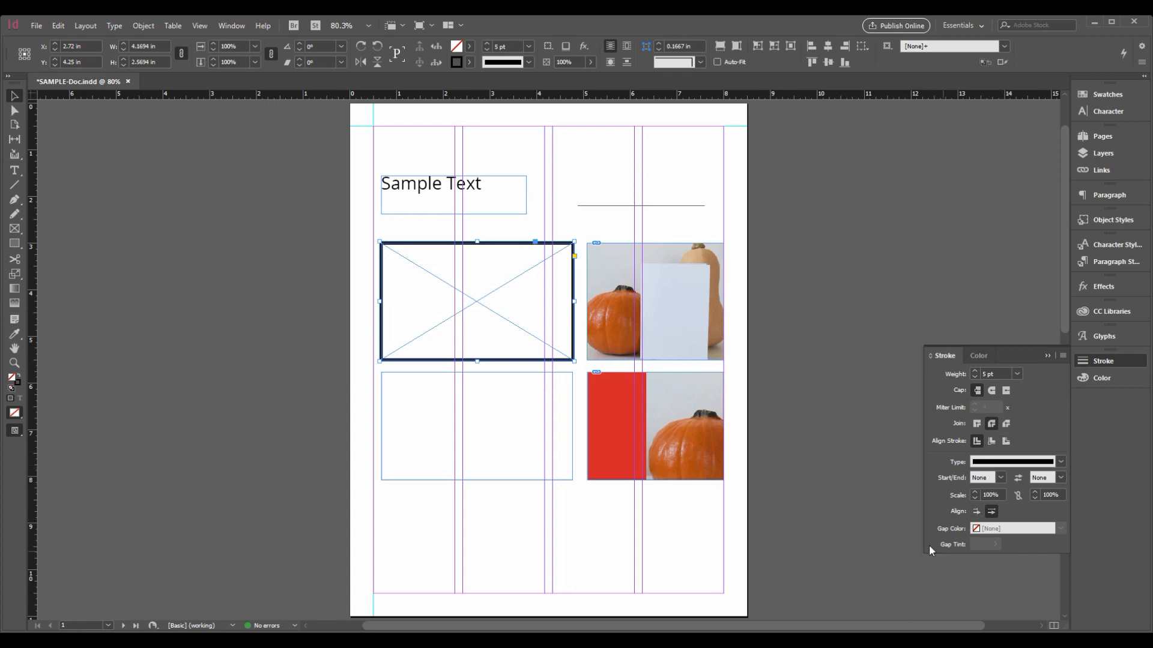
pyautogui.click(707, 226)
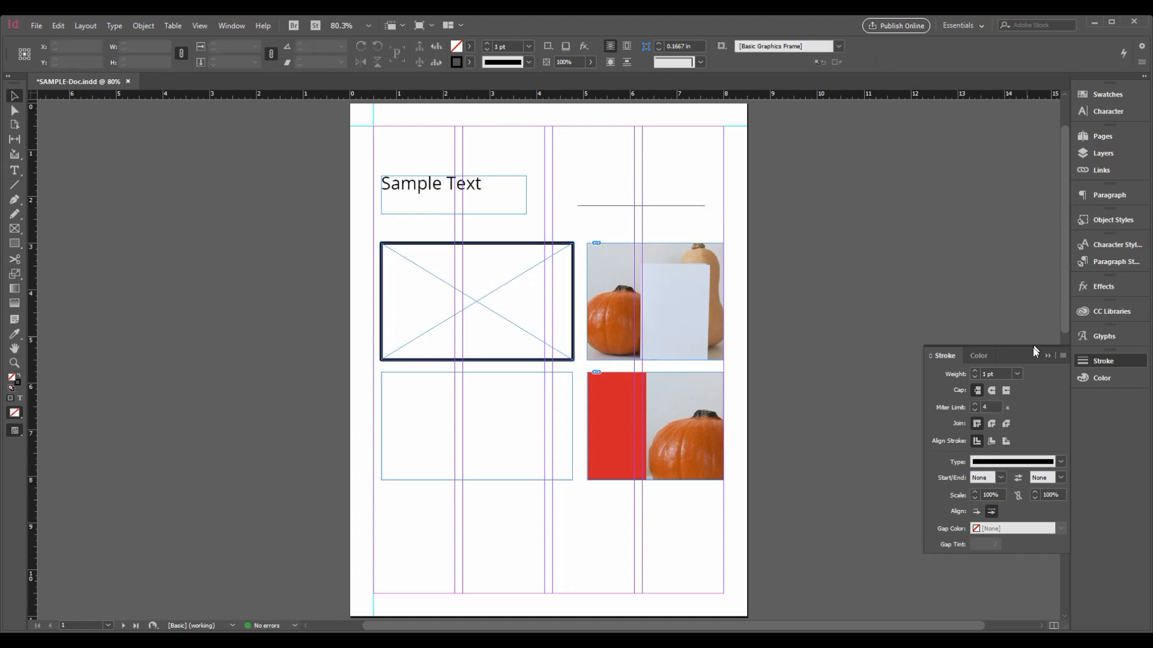
# - Delete the horizontal line, undo that deletion and the frame's round join, and collapse the Stroke panel
pyautogui.click(641, 209)
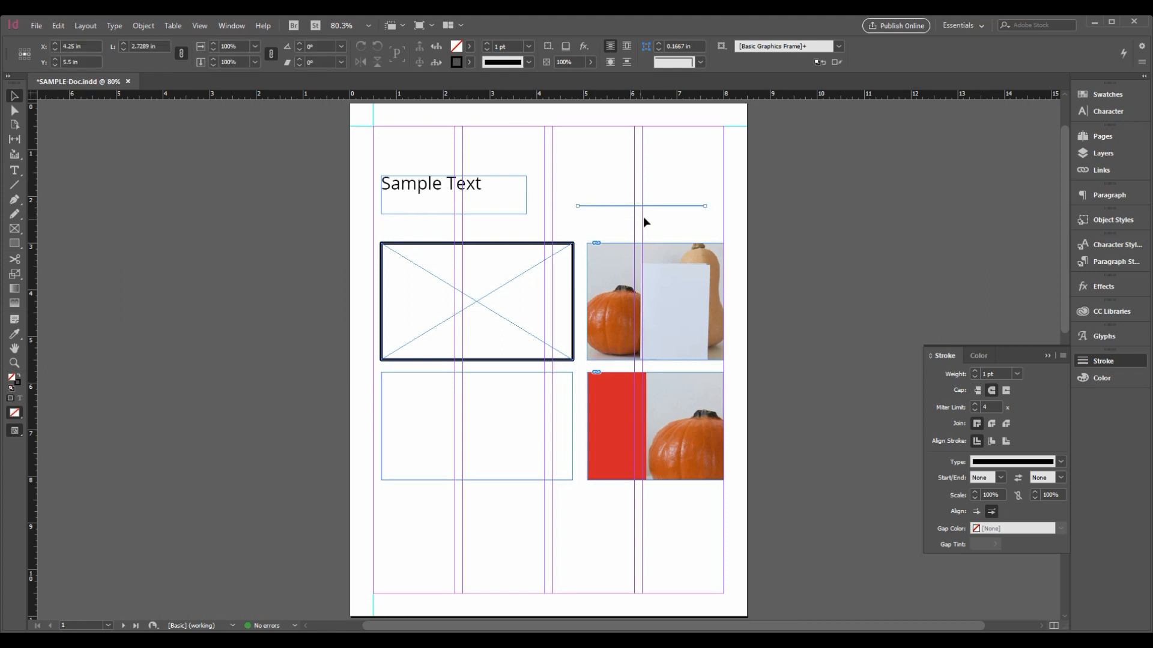
pyautogui.press('Delete')
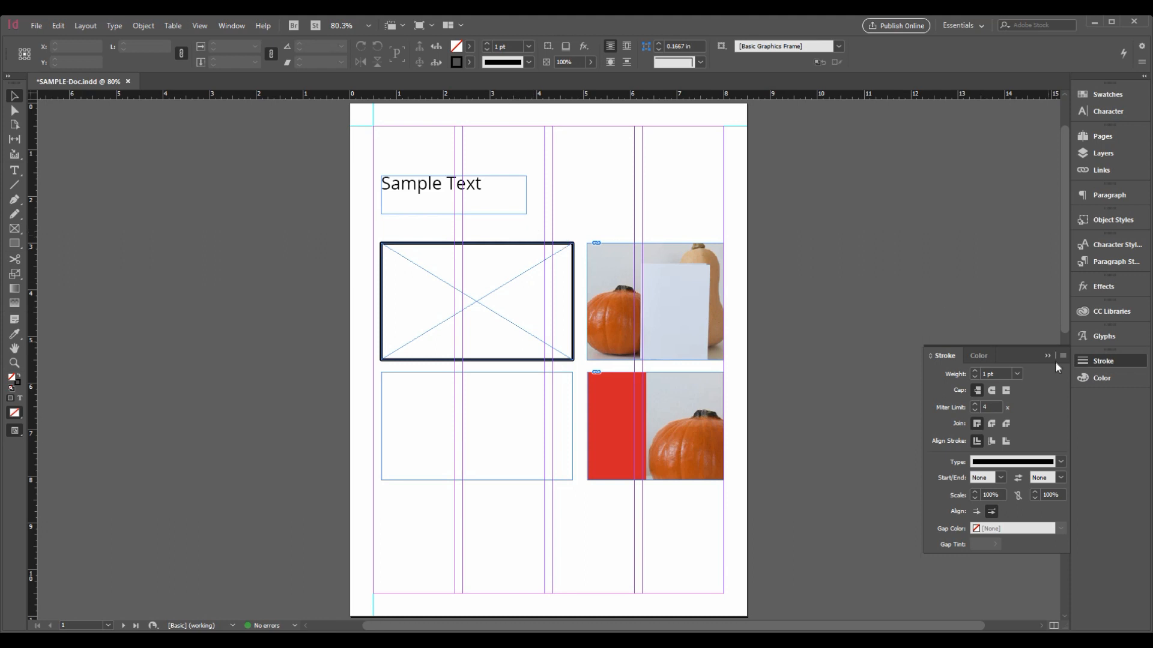
pyautogui.hotkey('ctrl', 'z')
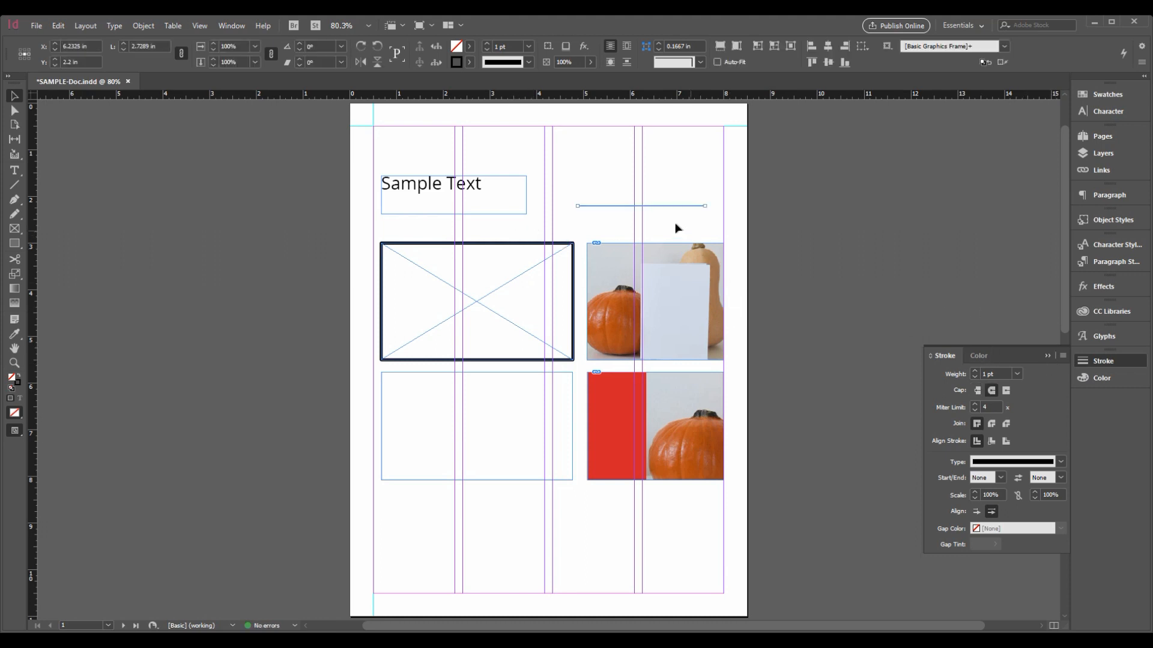
pyautogui.hotkey('ctrl', 'z')
pyautogui.hotkey('ctrl', 'z')
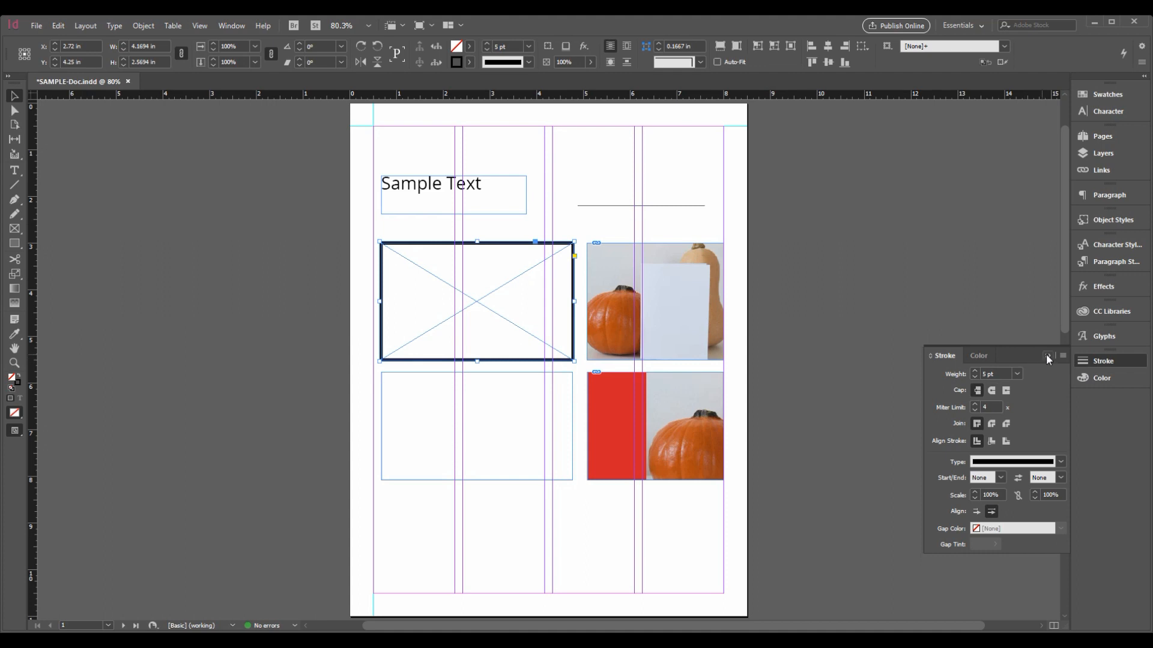
pyautogui.click(1044, 356)
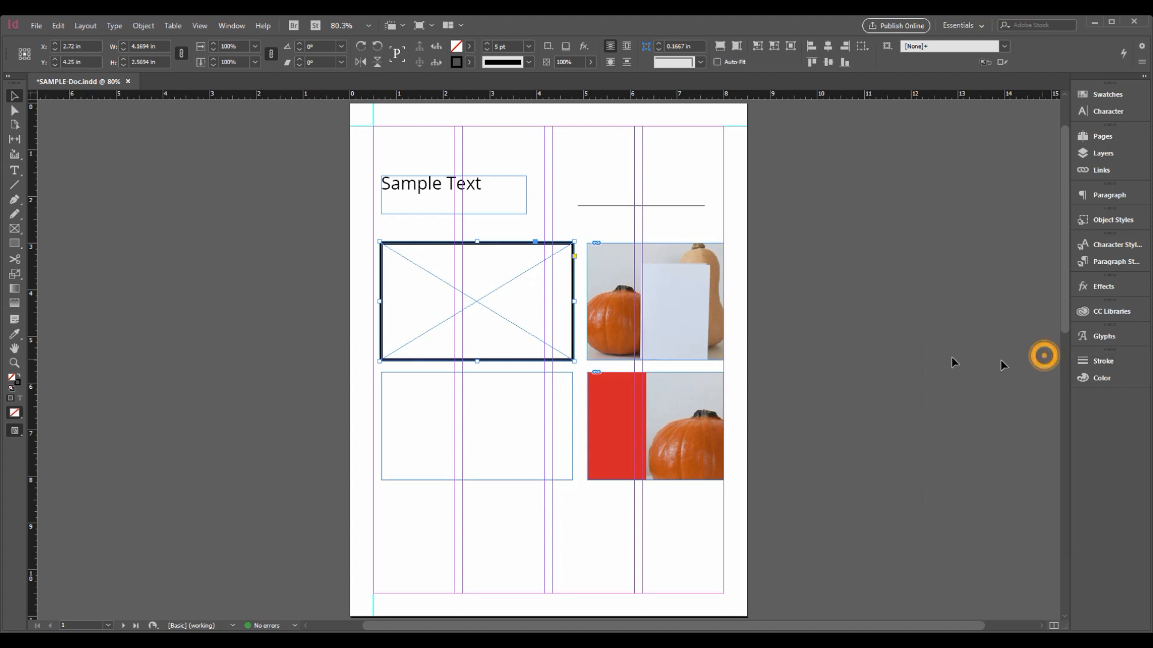
# - Remove the horizontal line above the upper pumpkin image
pyautogui.moveTo(605, 226); pyautogui.dragTo(590, 189)
pyautogui.click(622, 222)
# - Set the stroke color of both empty frames beside the pumpkin images to [None] and deselect them
pyautogui.moveTo(340, 238); pyautogui.dragTo(433, 427)
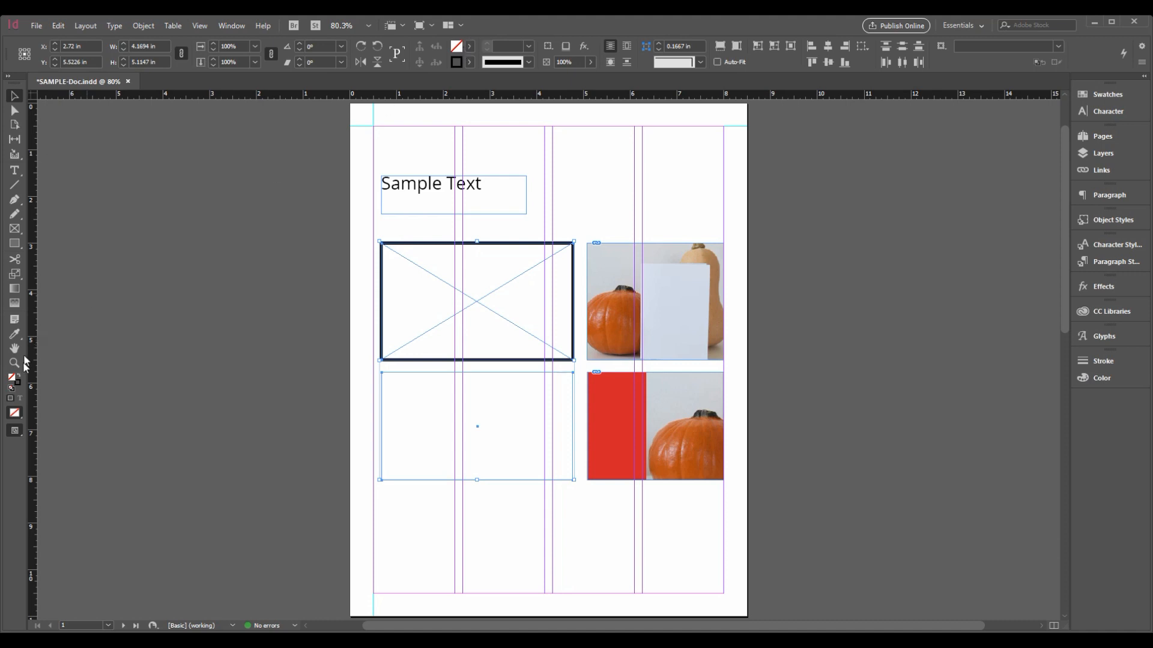
pyautogui.click(470, 62)
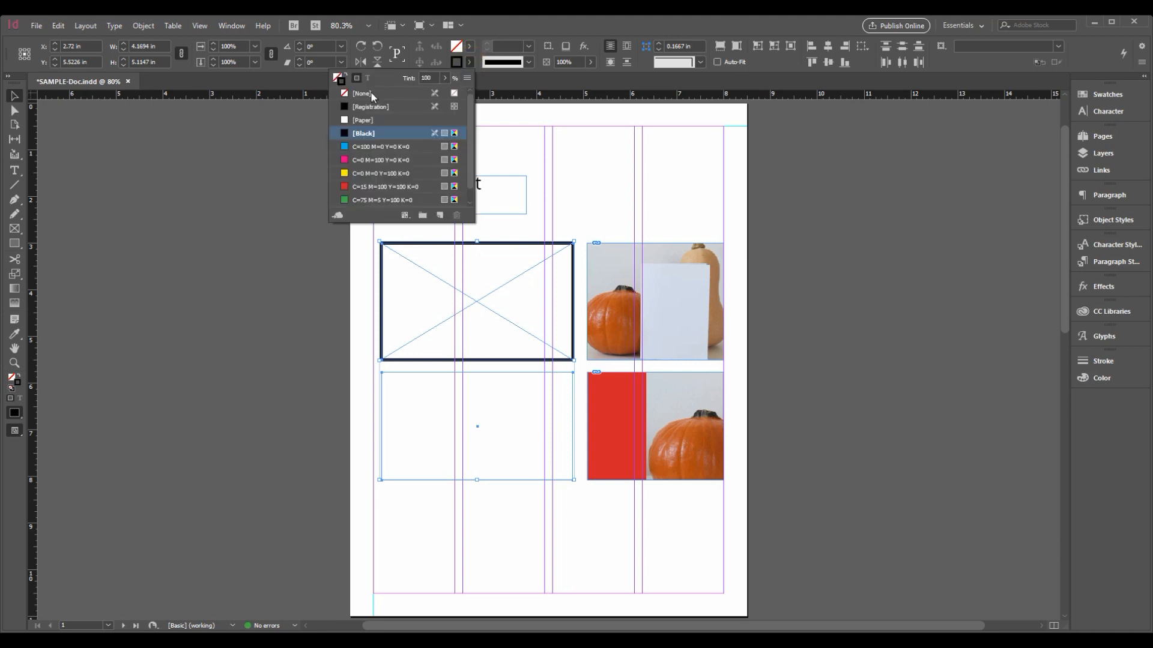
pyautogui.click(372, 94)
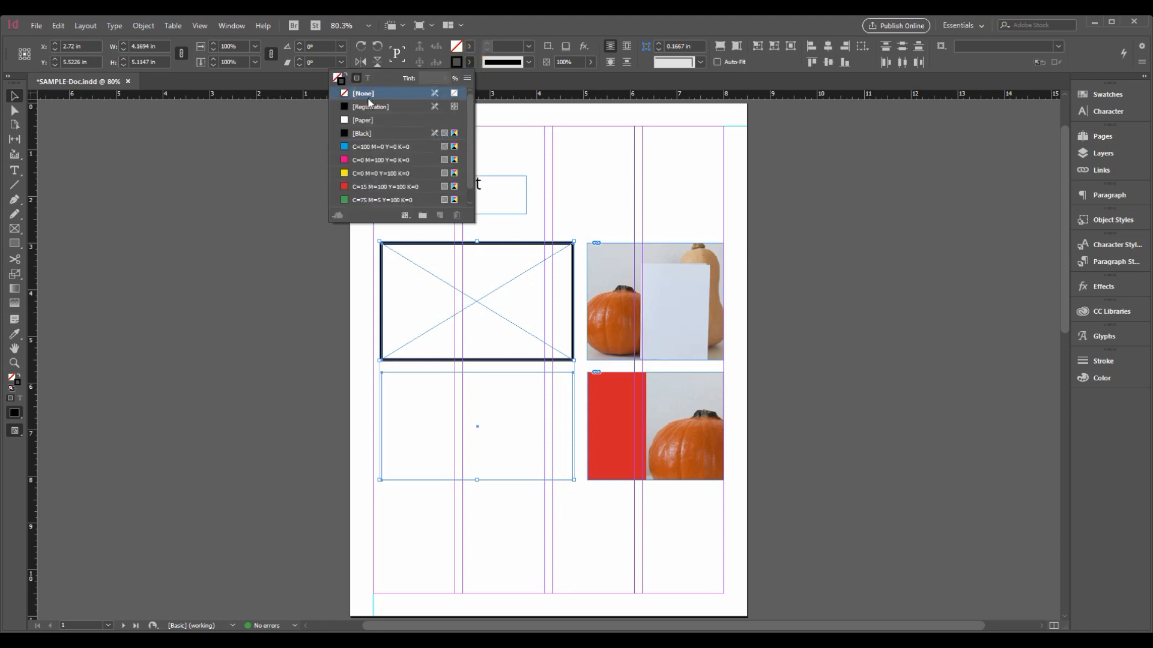
pyautogui.click(304, 275)
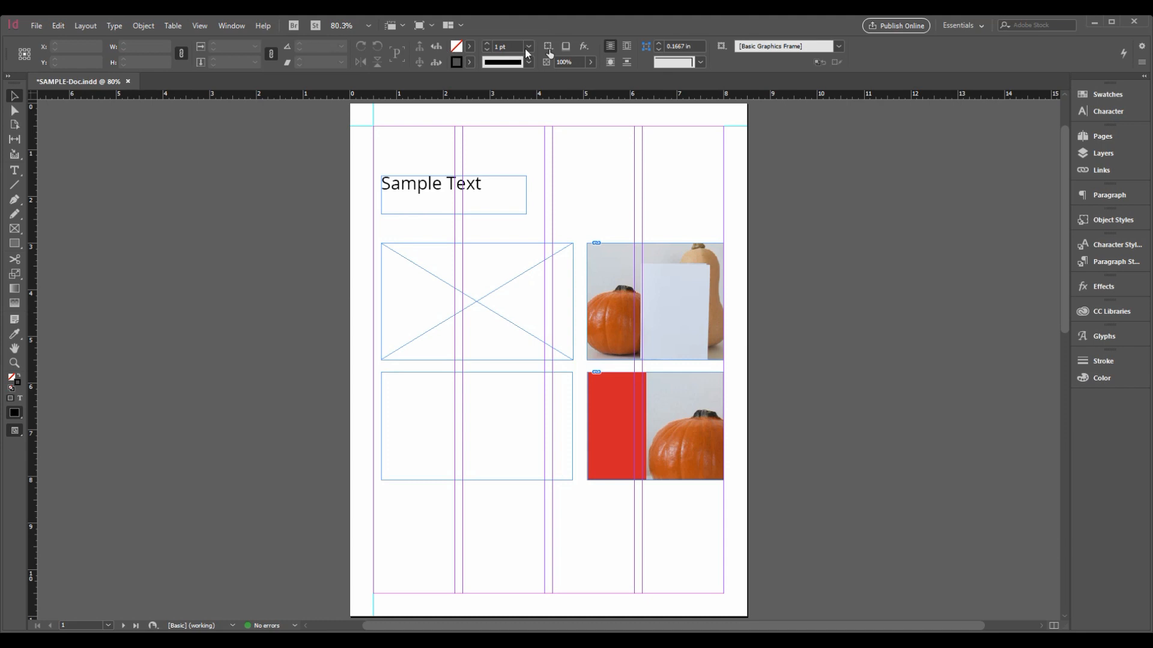